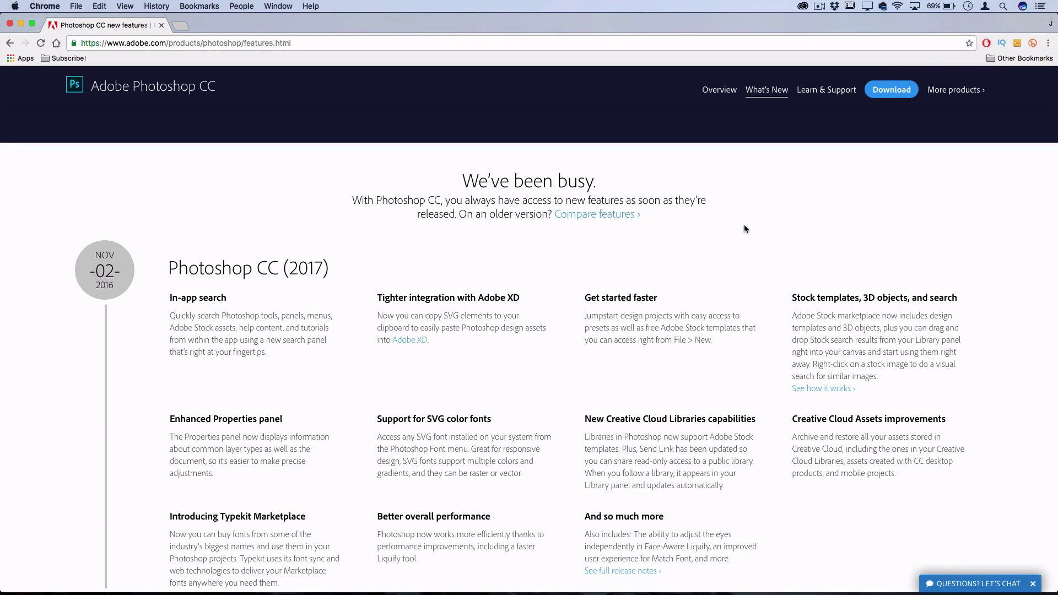
- Browse the installed apps in the Creative Cloud panel, then launch Photoshop CC 2017 from the Dock
left_click(801, 7)
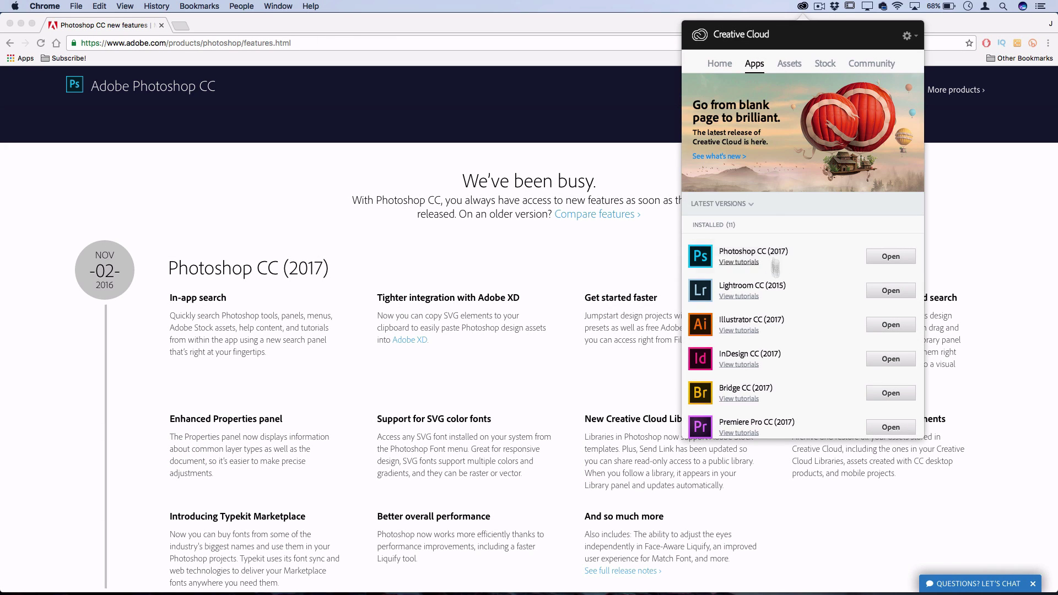
scroll(832, 299, "down", 2)
scroll(833, 297, "down", 3)
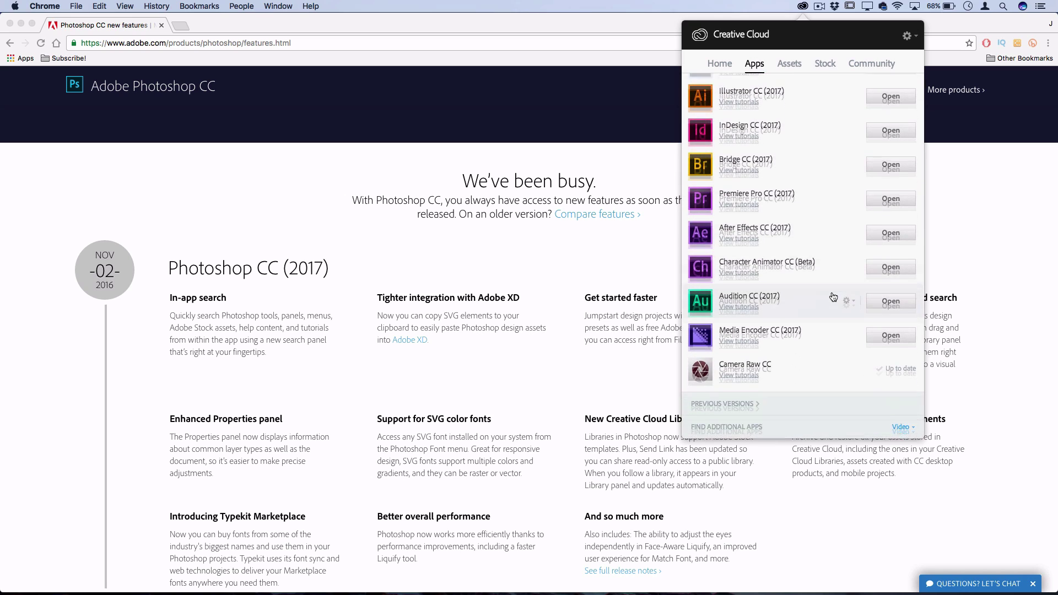
left_click(802, 5)
scroll(579, 323, "down", 3)
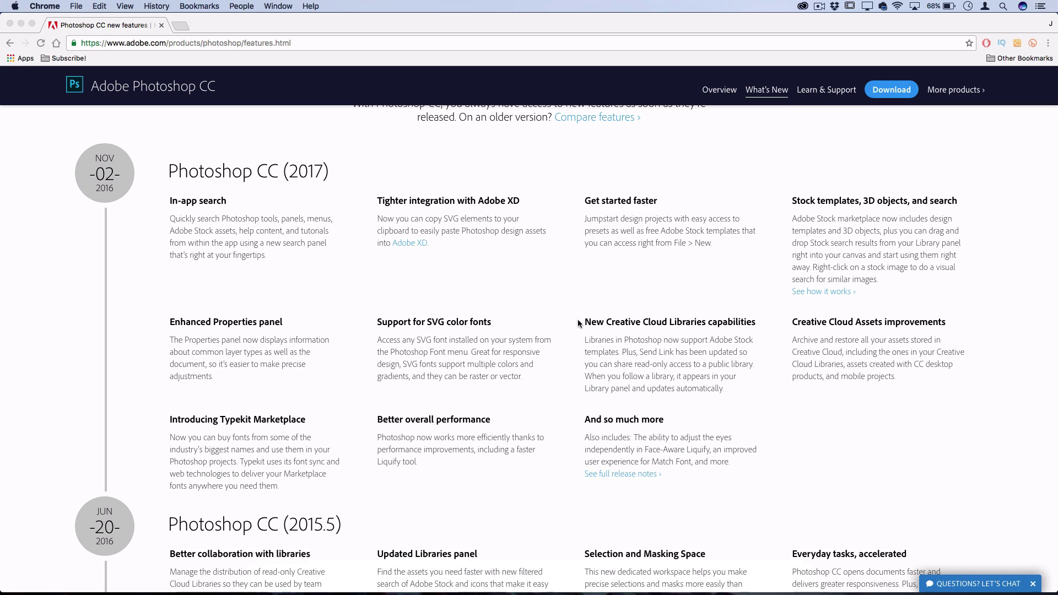
mouse_move(590, 592)
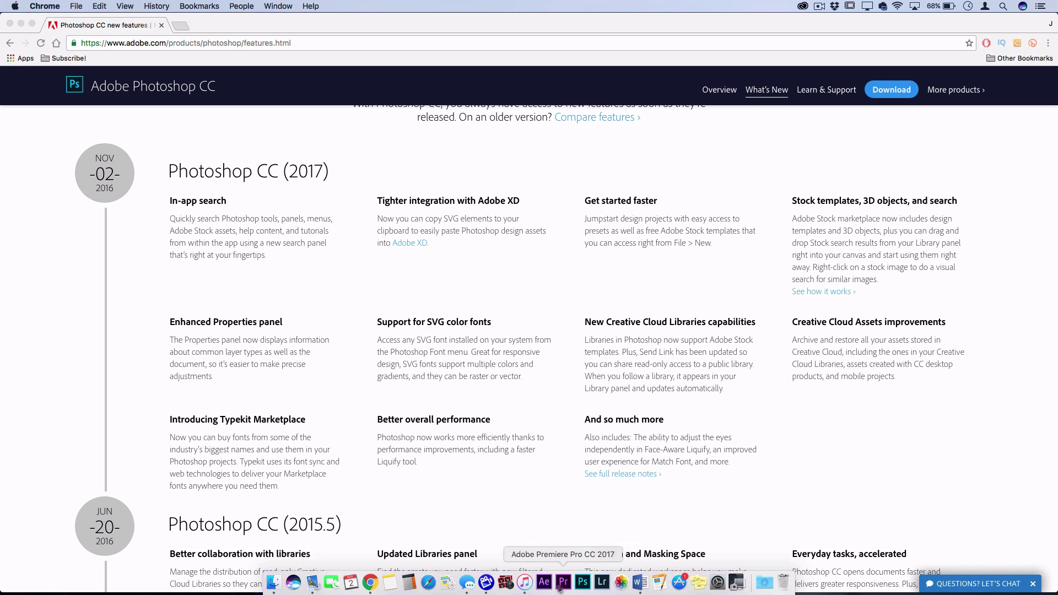
left_click(583, 581)
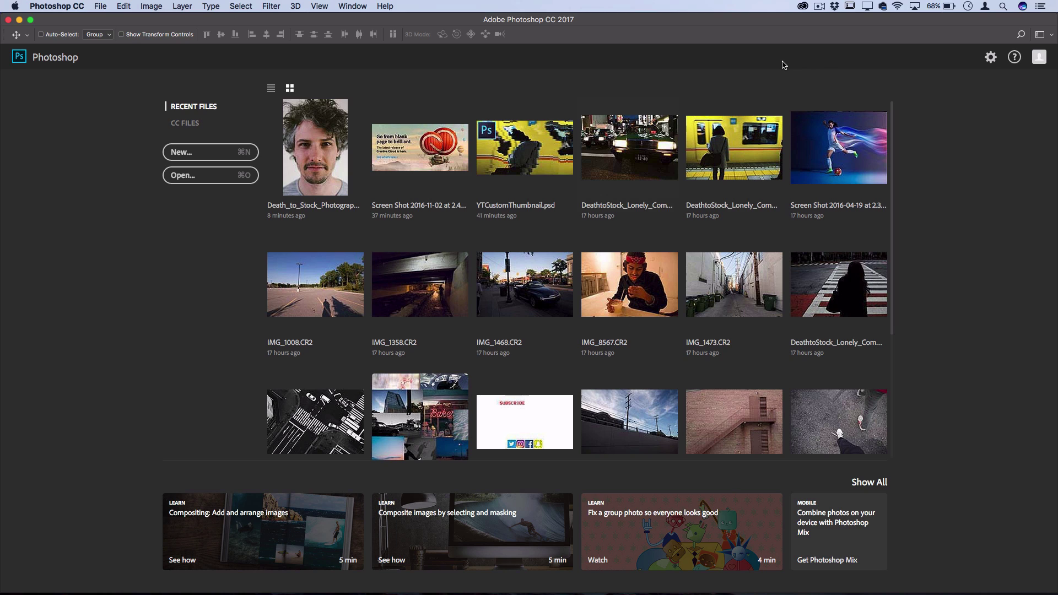
- Start a new document and browse the Photo category's blank presets and templates
left_click(207, 153)
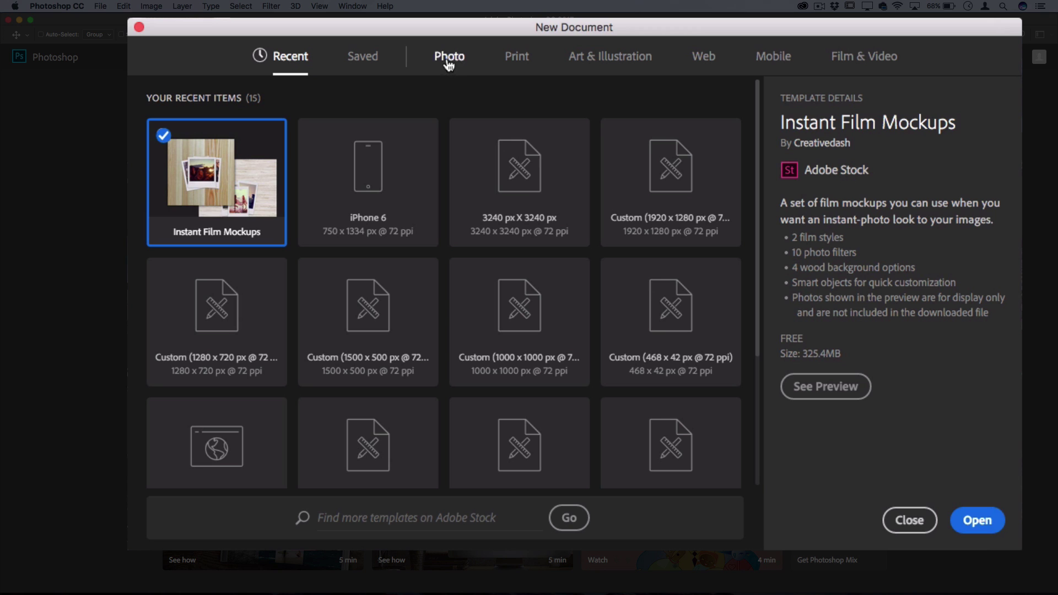
scroll(358, 210, "down", 2)
scroll(375, 206, "up", 2)
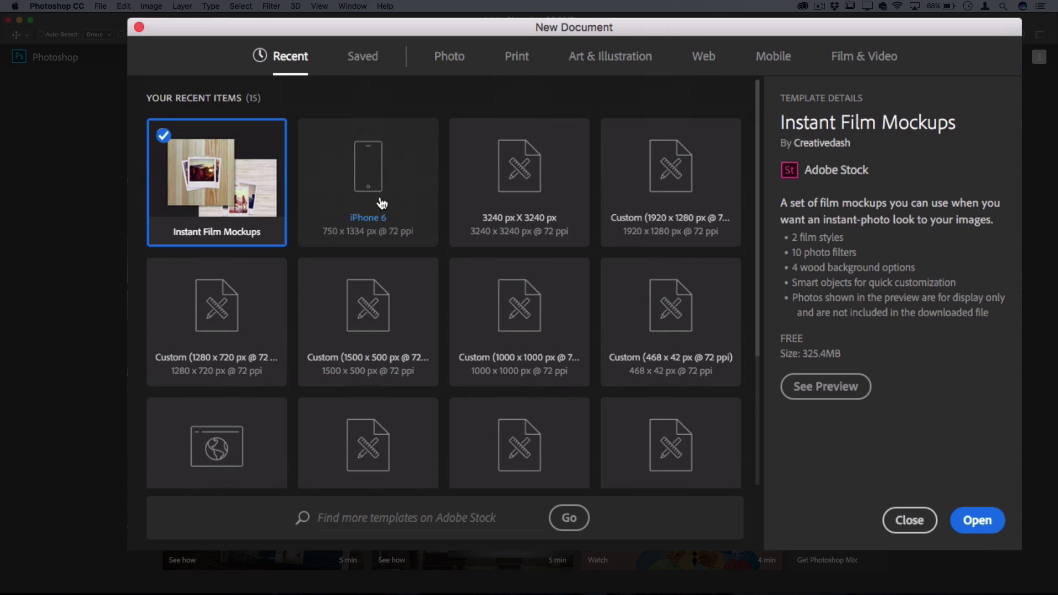
left_click(451, 57)
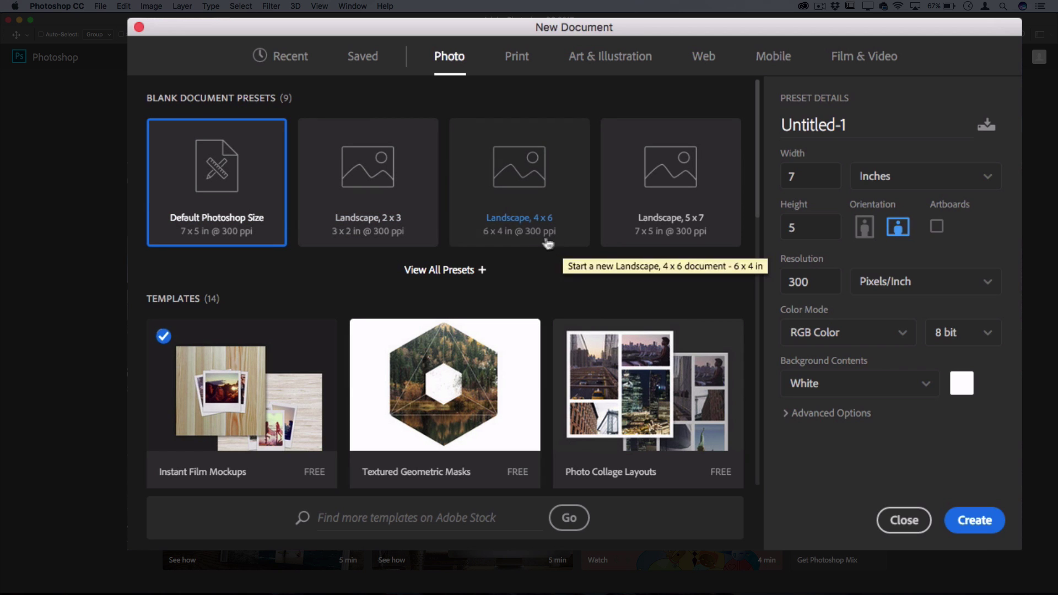
scroll(511, 257, "down", 3)
scroll(511, 257, "down", 3)
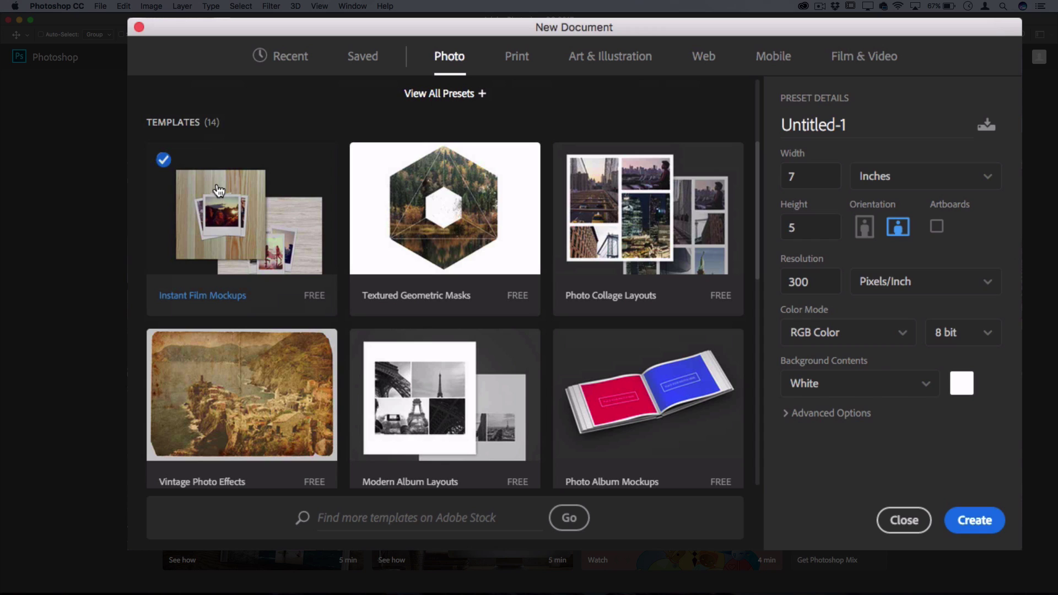
scroll(311, 246, "down", 10)
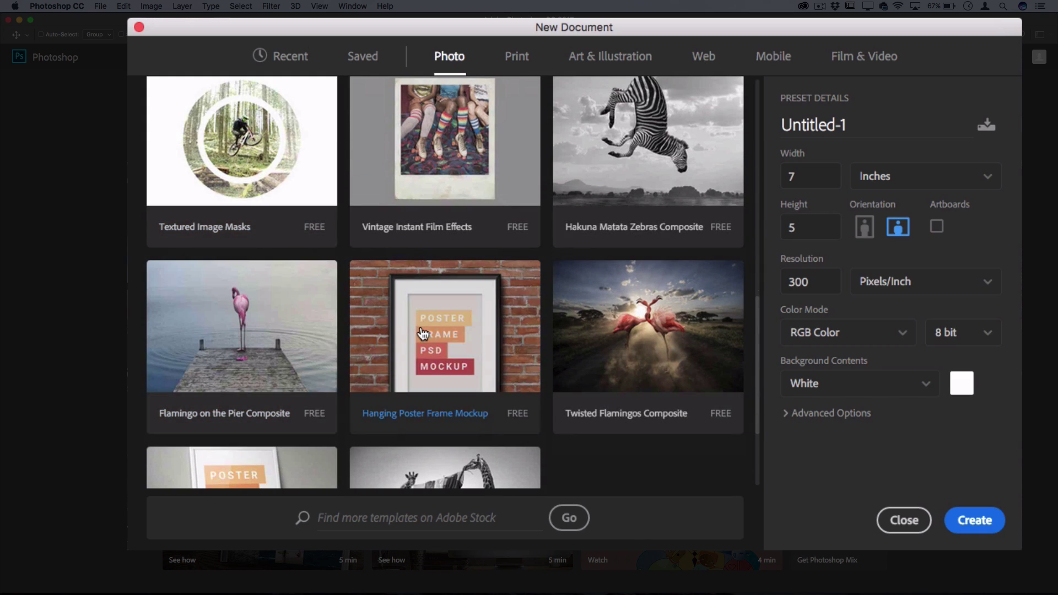
scroll(421, 333, "up", 8)
scroll(422, 333, "up", 6)
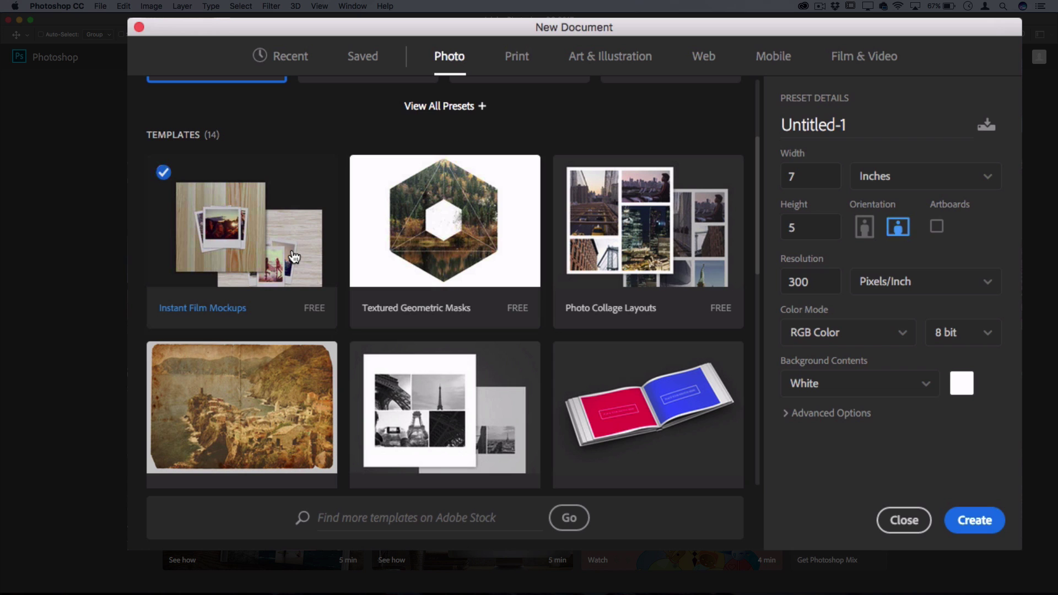
- Browse the Print, Art & Illustration and Web preset categories
left_click(511, 60)
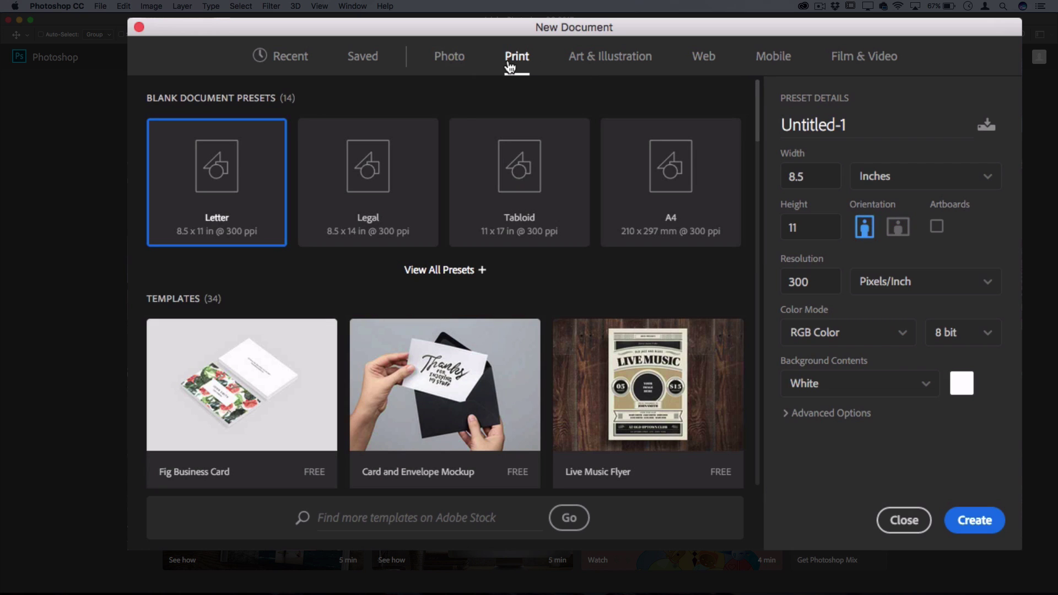
left_click(626, 62)
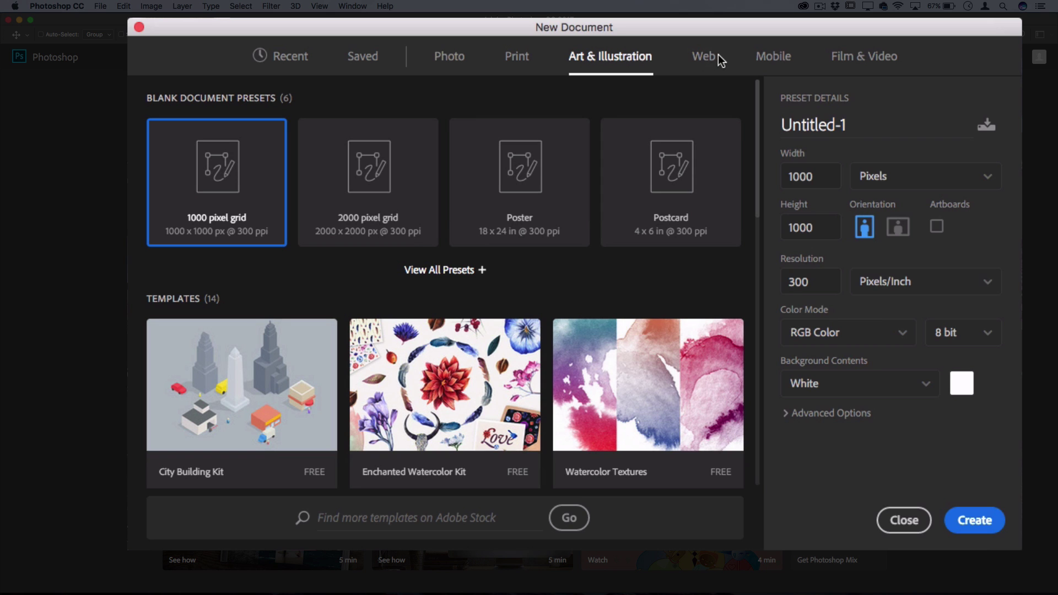
left_click(704, 59)
scroll(366, 357, "down", 4)
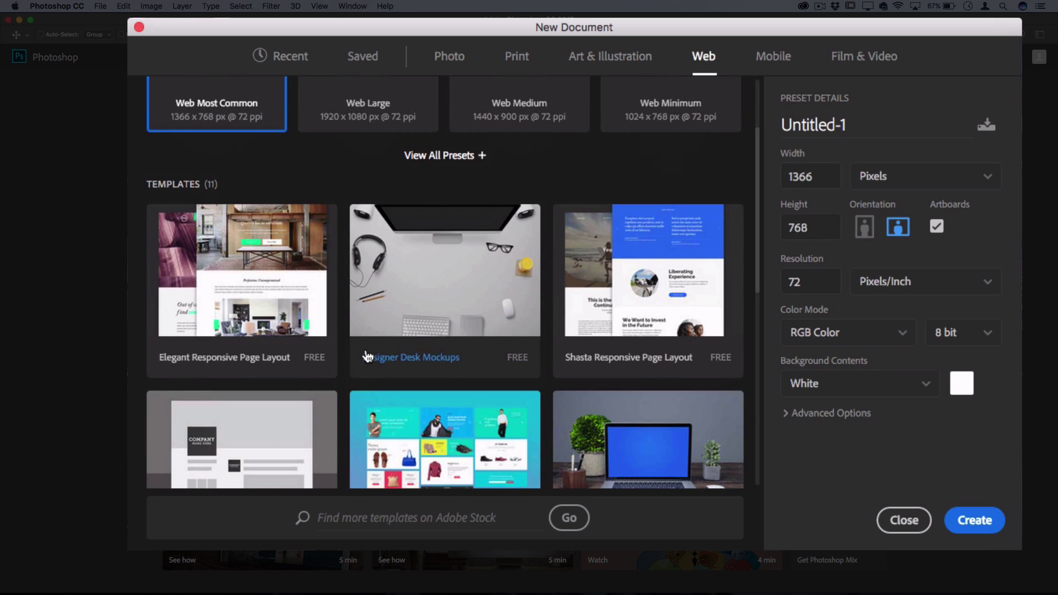
scroll(456, 310, "down", 9)
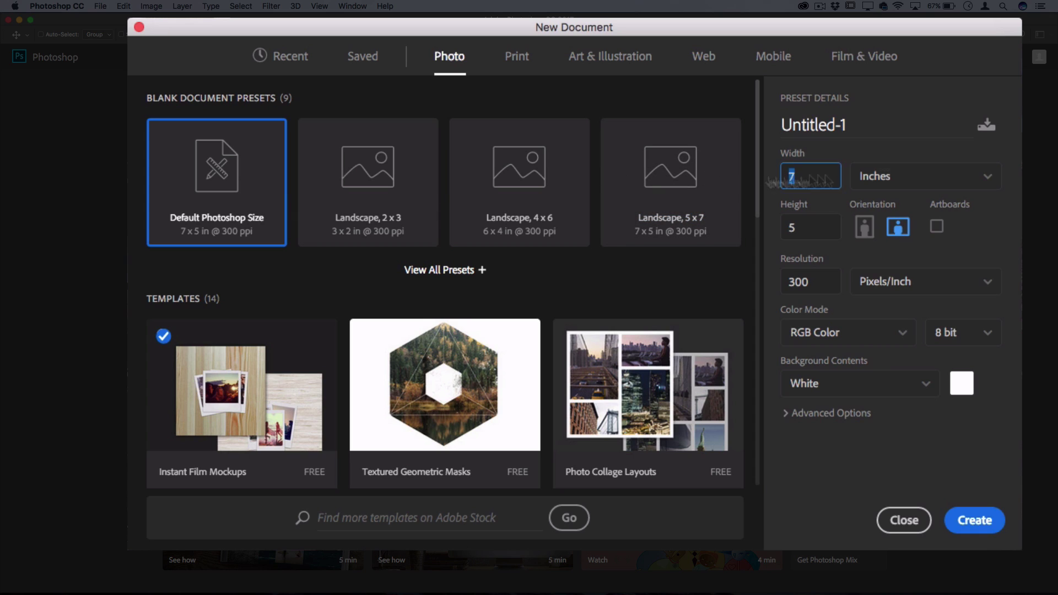
- Set the width units to Pixels and select the Instant Film Mockups template
left_click(923, 175)
left_click(916, 201)
left_click(835, 166)
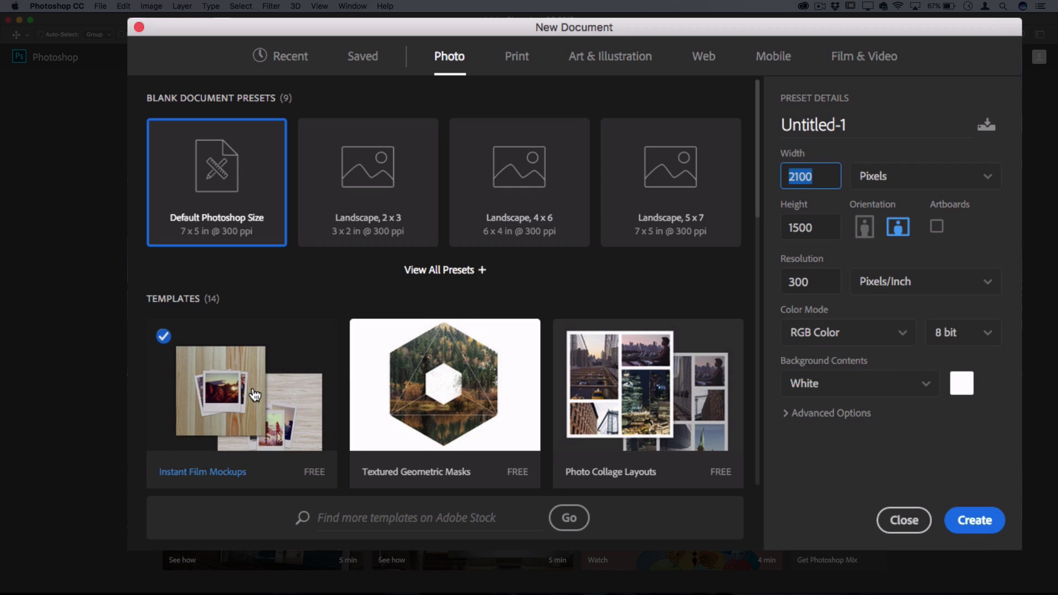
scroll(250, 375, "down", 2)
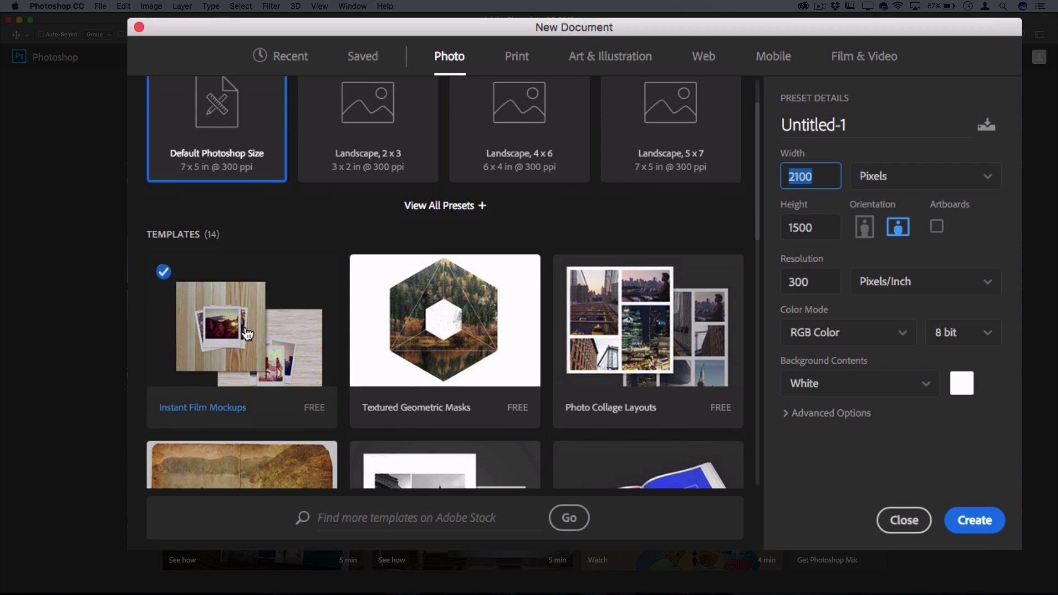
left_click(247, 334)
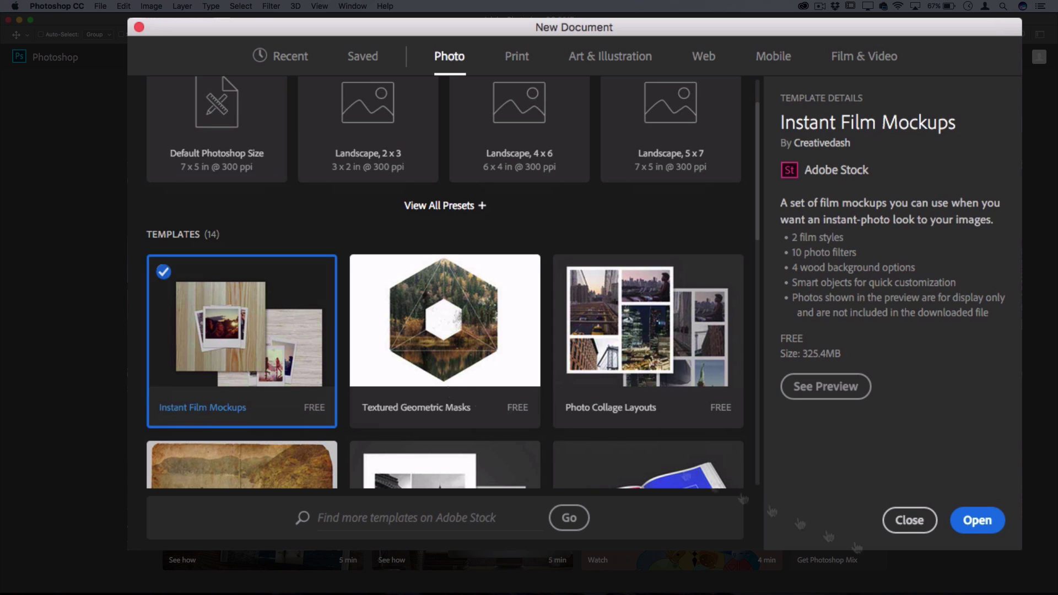
- Open the Instant Film Mockups template and preview the Echo background filter on and off
left_click(972, 515)
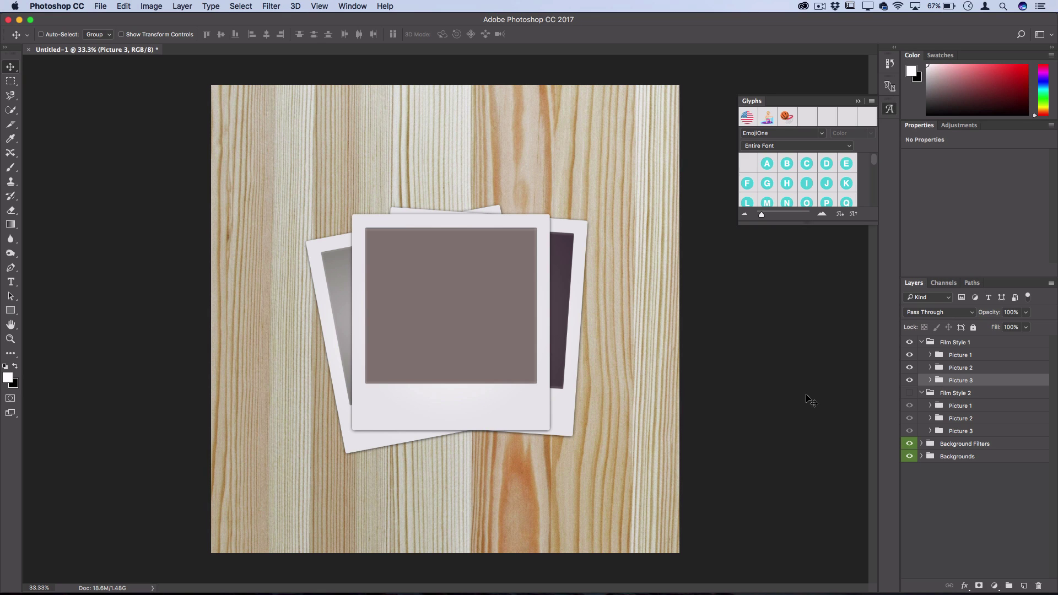
left_click(921, 443)
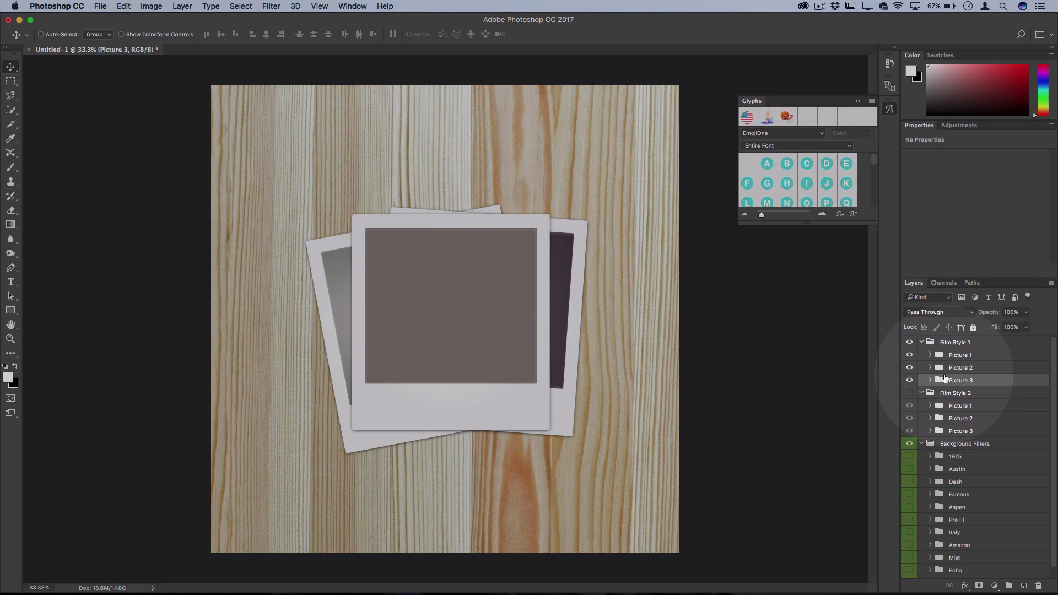
scroll(945, 378, "down", 1)
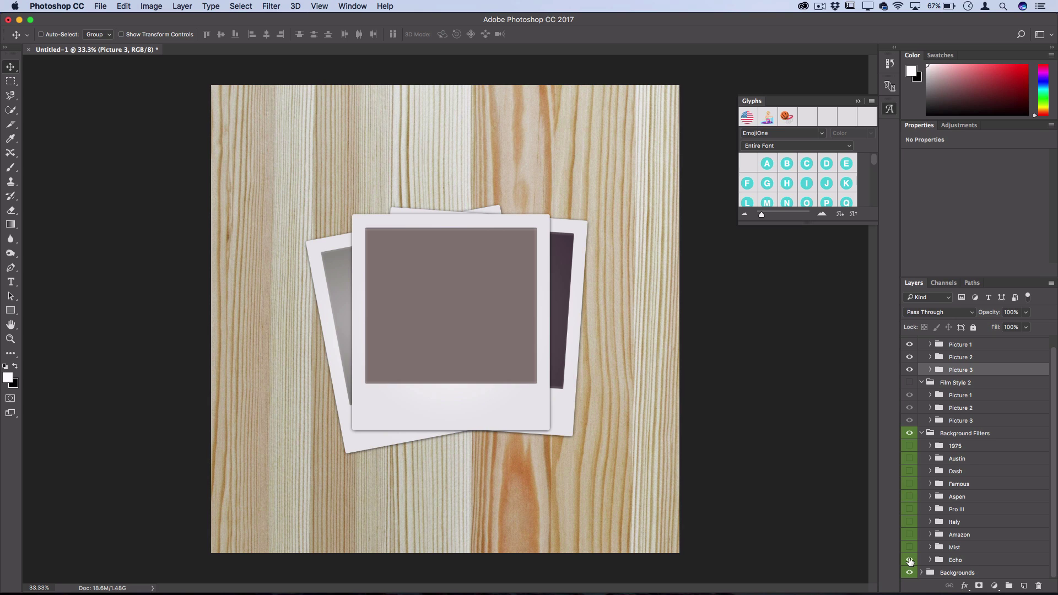
left_click(909, 560)
left_click(909, 560)
- Swap the mockup background from Wood 1 to Wood 2
left_click(921, 574)
scroll(914, 528, "down", 5)
left_click(909, 503)
left_click(910, 526)
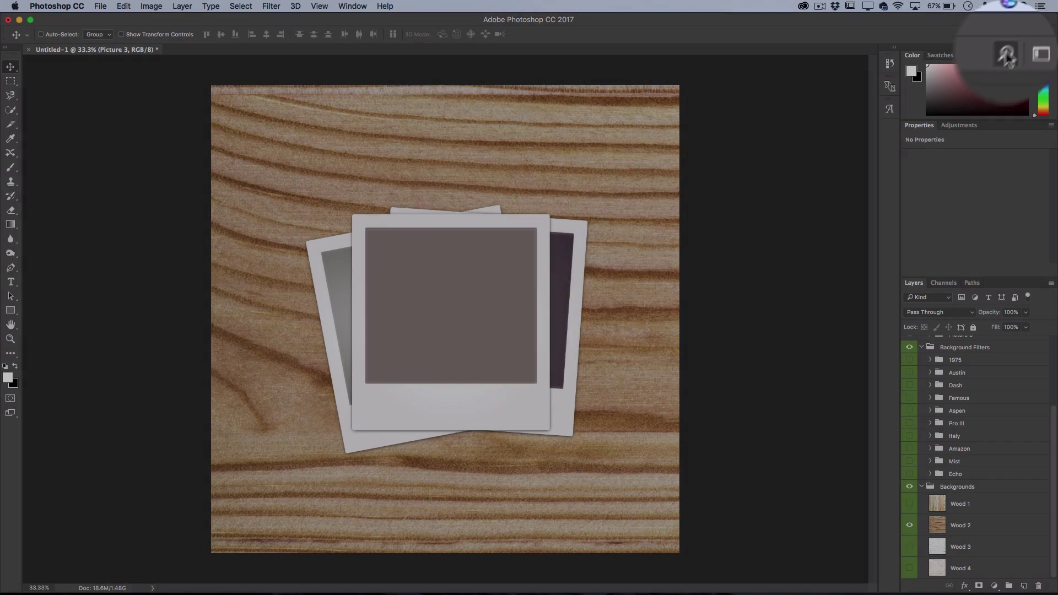
- Try the in-app search, then search Photoshop for 'lasso' with Cmd+F
left_click(1021, 36)
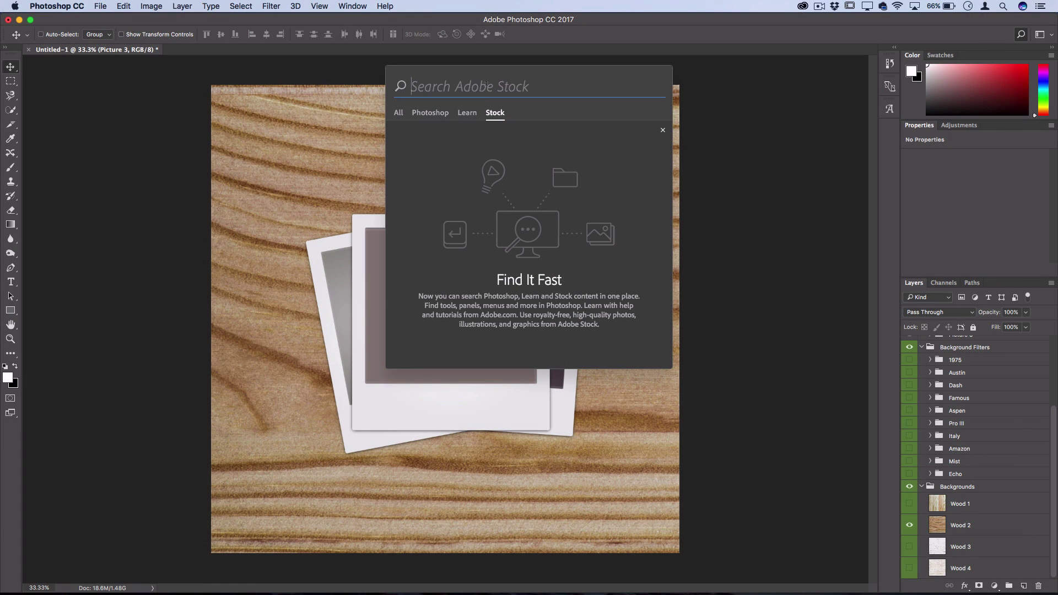
left_click(716, 135)
left_click(123, 6)
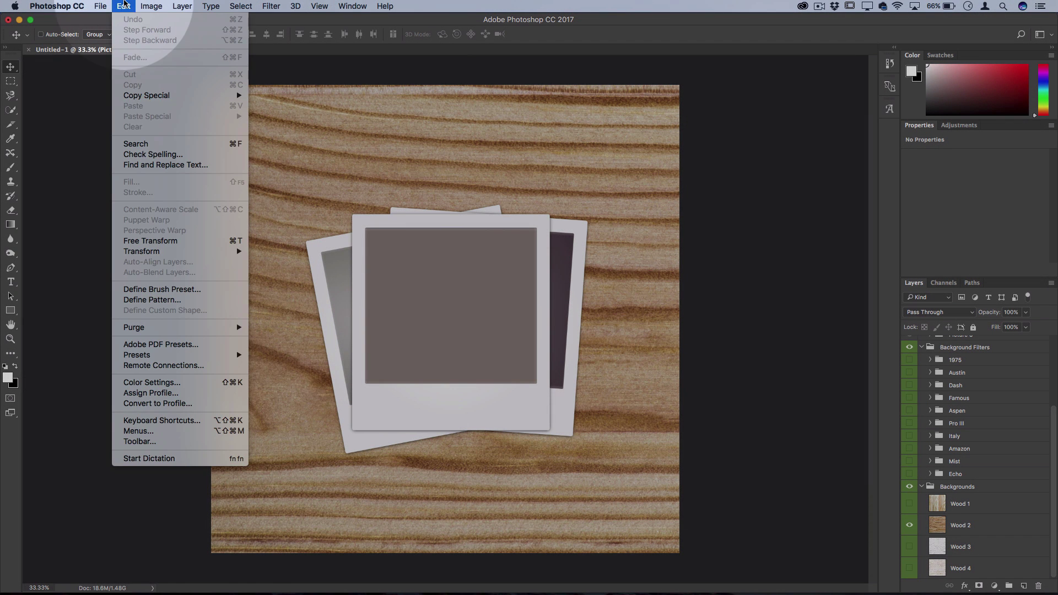
key("super+f")
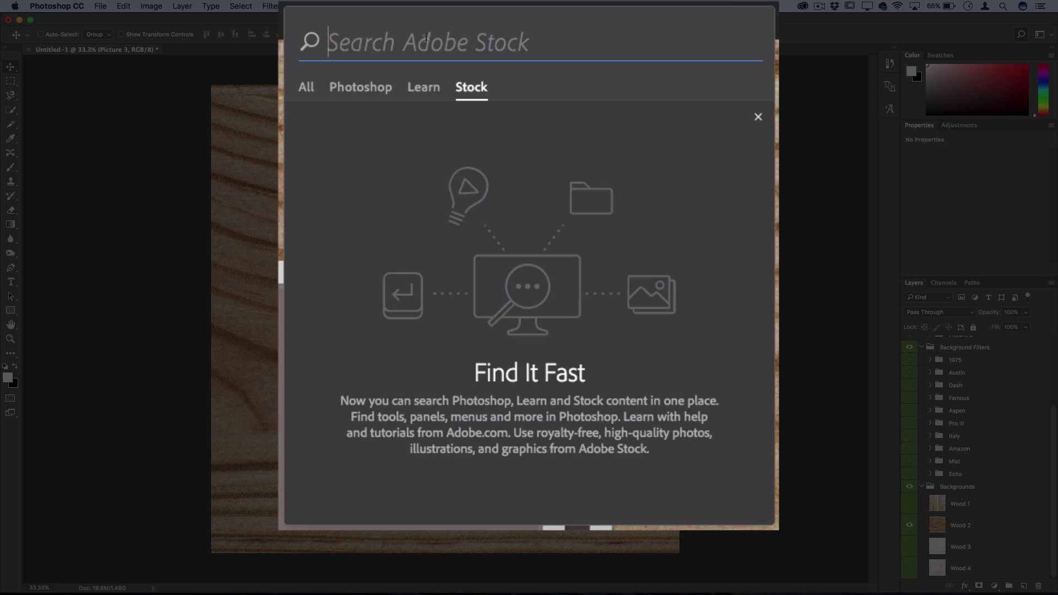
key("BackSpace")
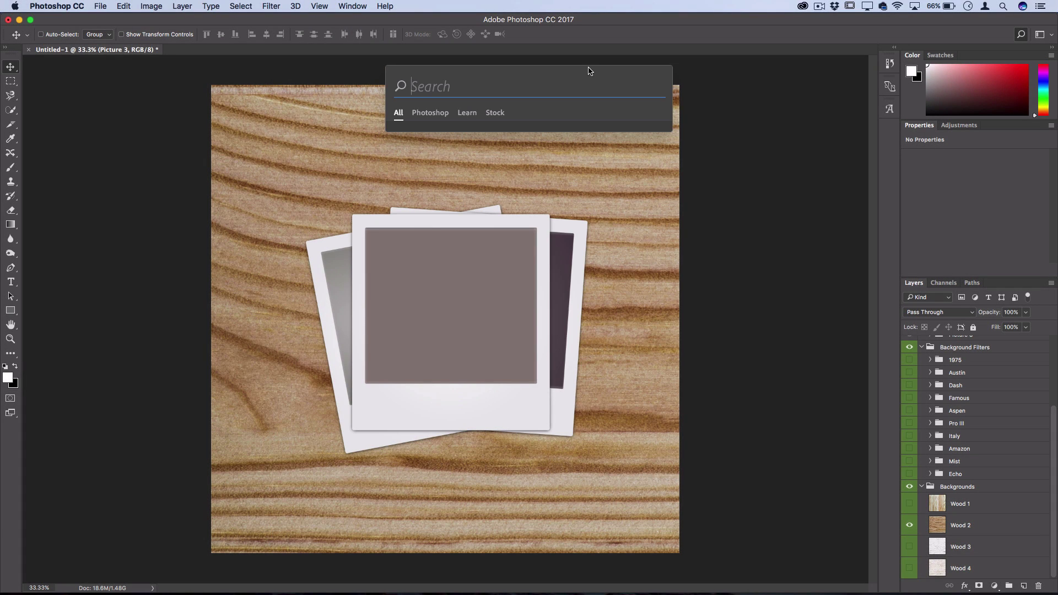
type("lasso")
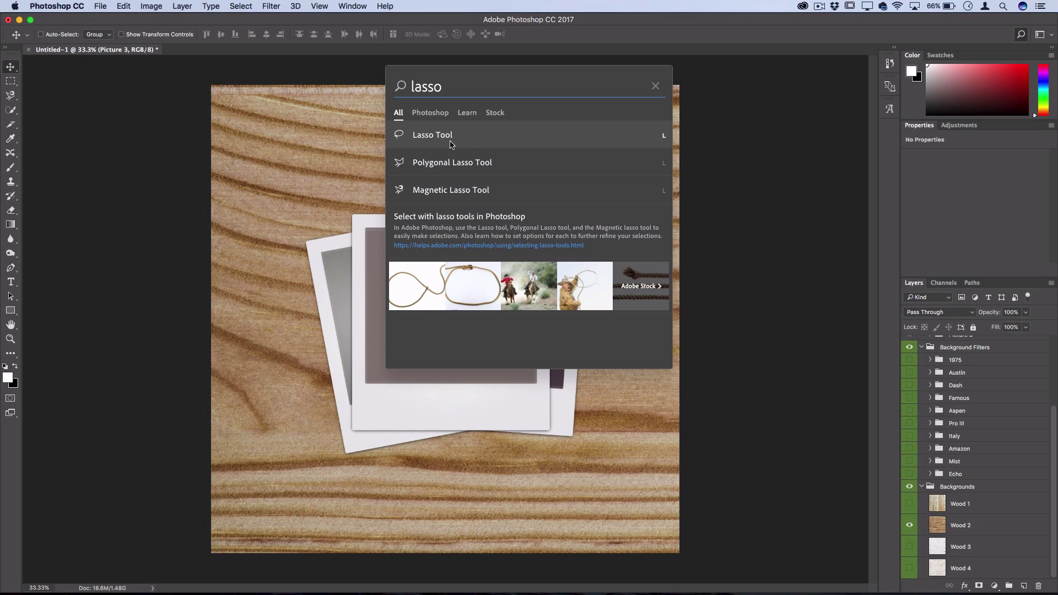
- Activate the Lasso tool, then reopen the lasso search and browse its Learn help articles
left_click(450, 144)
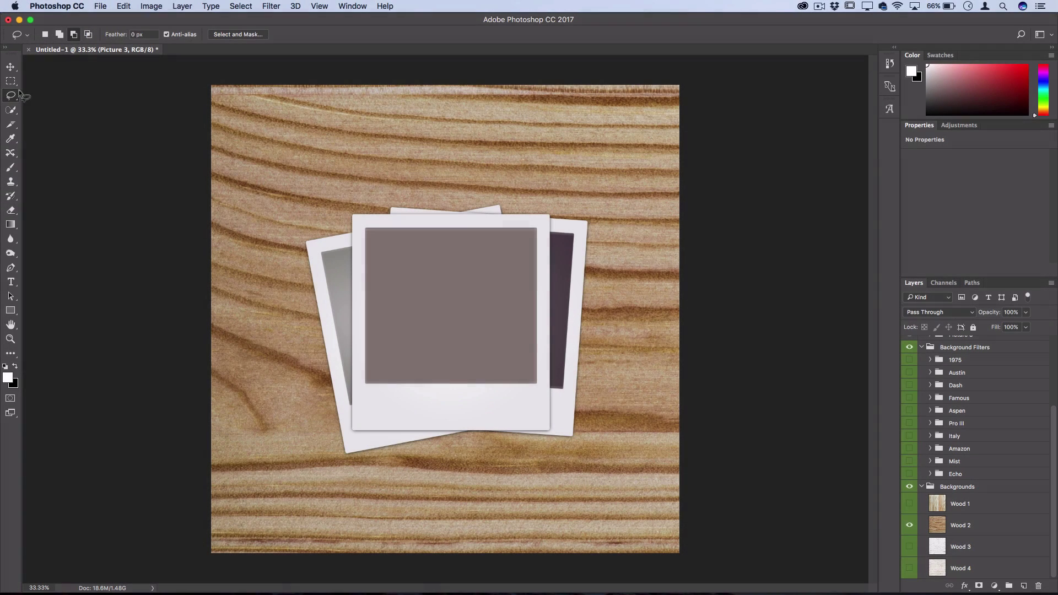
key("super+f")
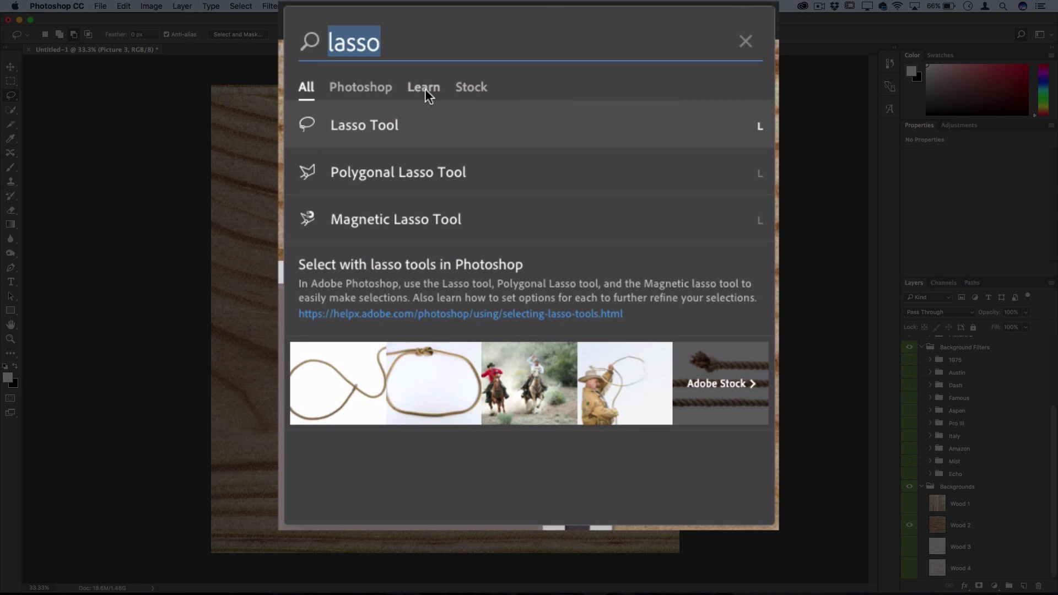
left_click(467, 112)
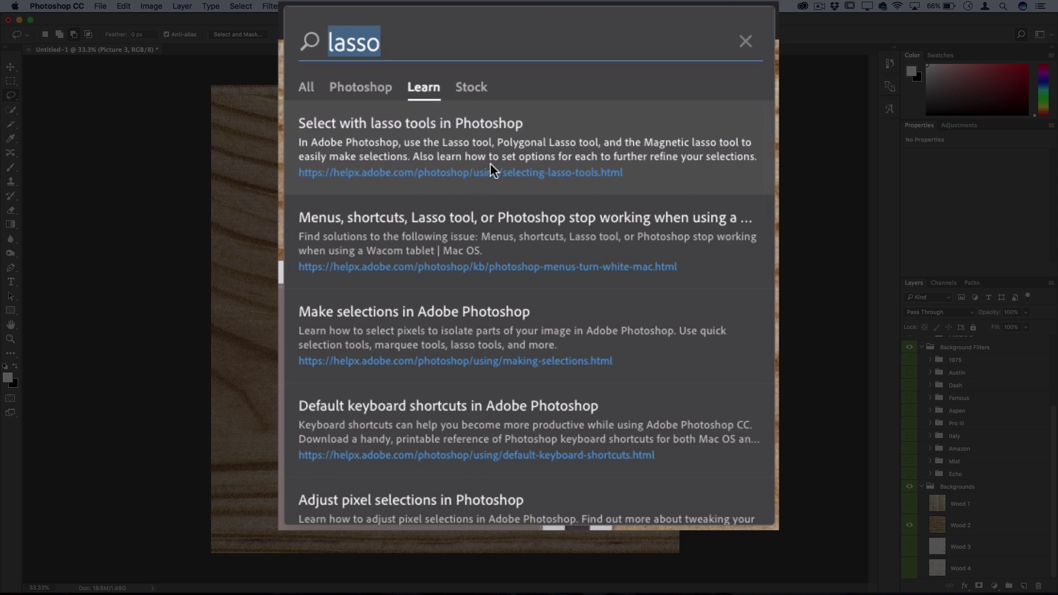
scroll(491, 168, "down", 5)
scroll(491, 168, "down", 1)
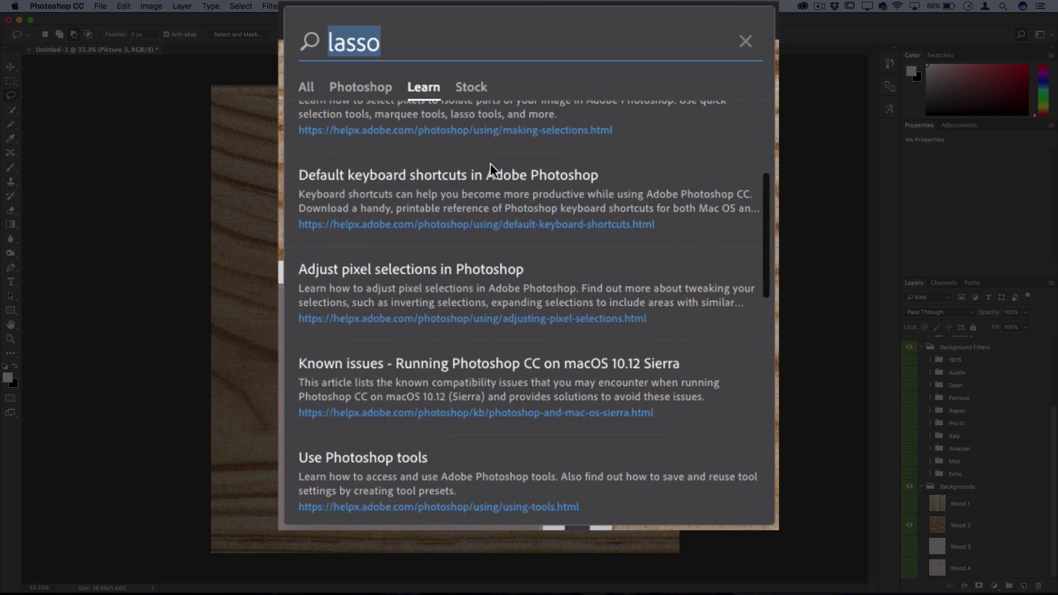
scroll(491, 168, "down", 12)
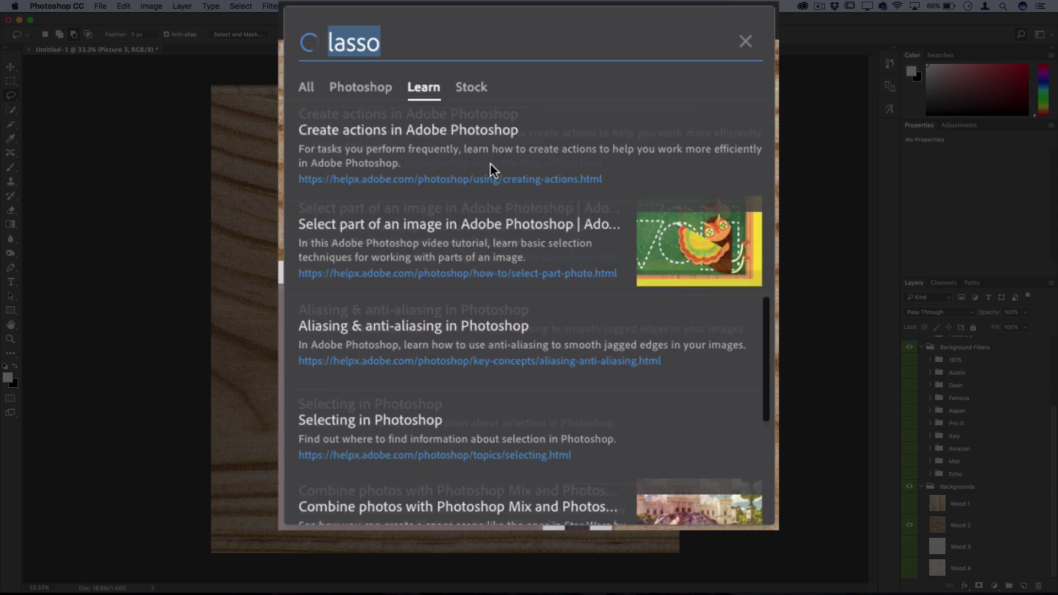
scroll(492, 168, "down", 1)
scroll(491, 168, "down", 6)
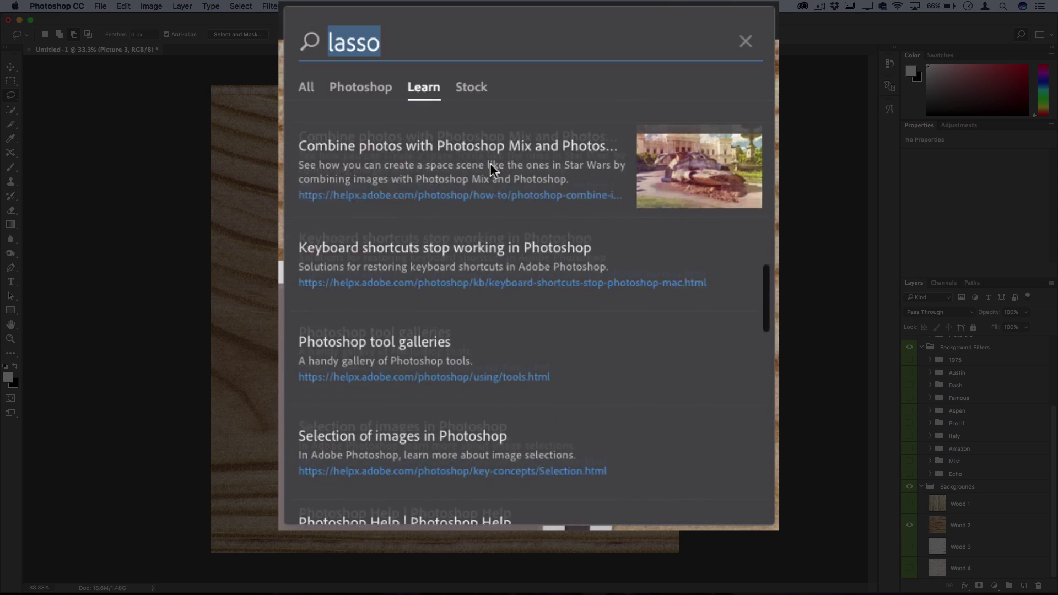
scroll(491, 168, "up", 20)
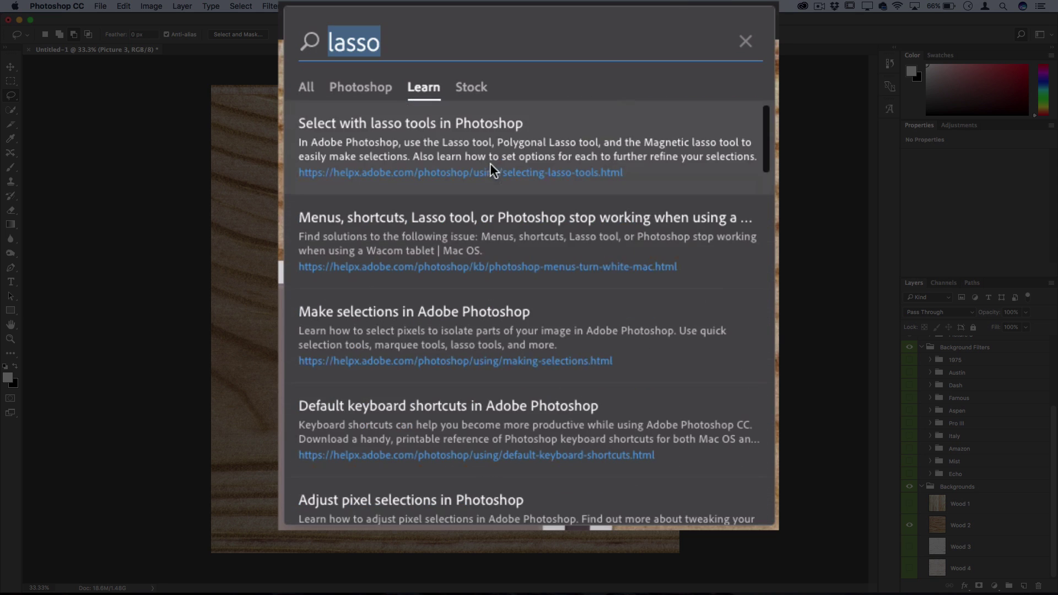
- Browse the Photoshop and Stock results for 'lasso', then return to All
left_click(361, 88)
left_click(471, 87)
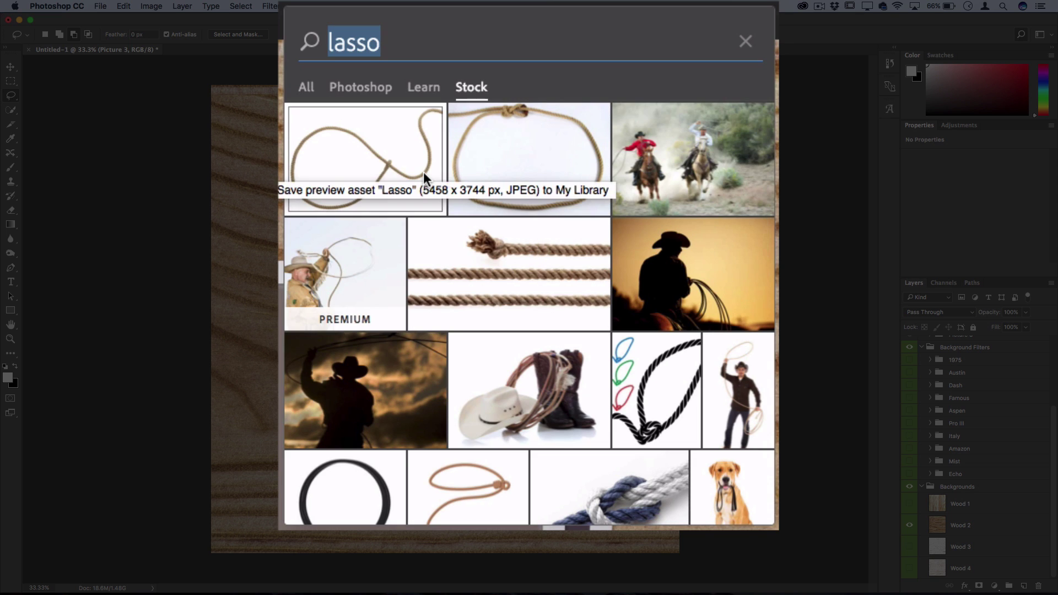
scroll(425, 175, "down", 5)
scroll(424, 176, "up", 5)
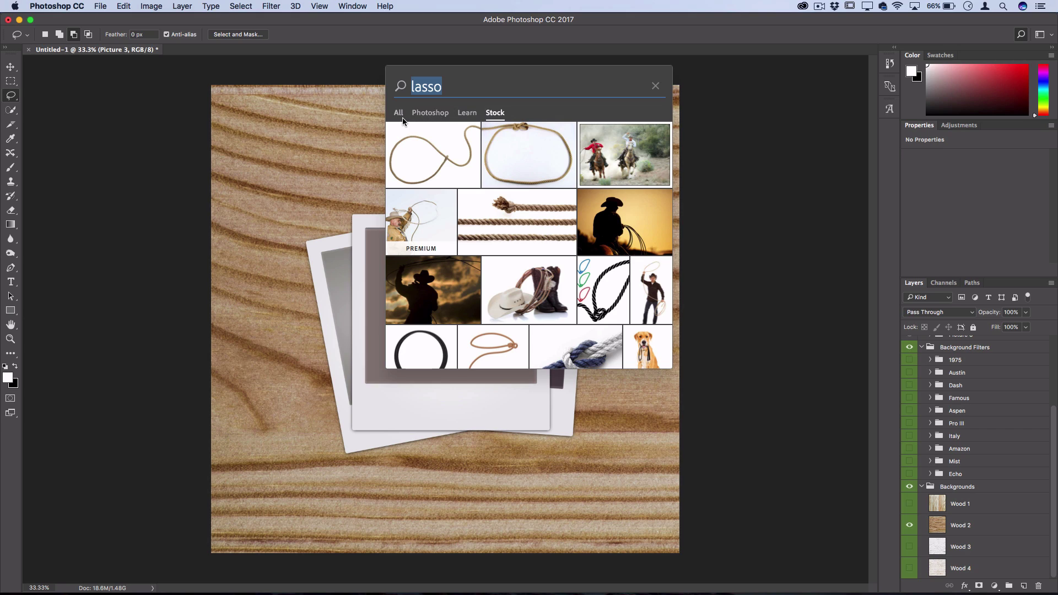
left_click(400, 113)
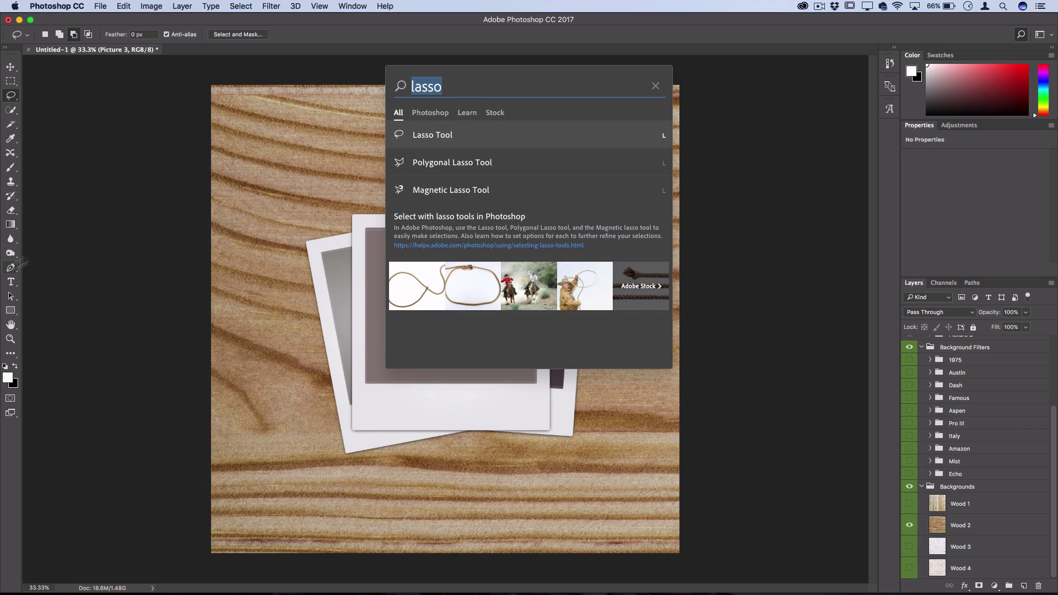
- Replace the search query with 'pen' and activate the Pen tool
left_click(463, 84)
double_click(463, 84)
type("pen")
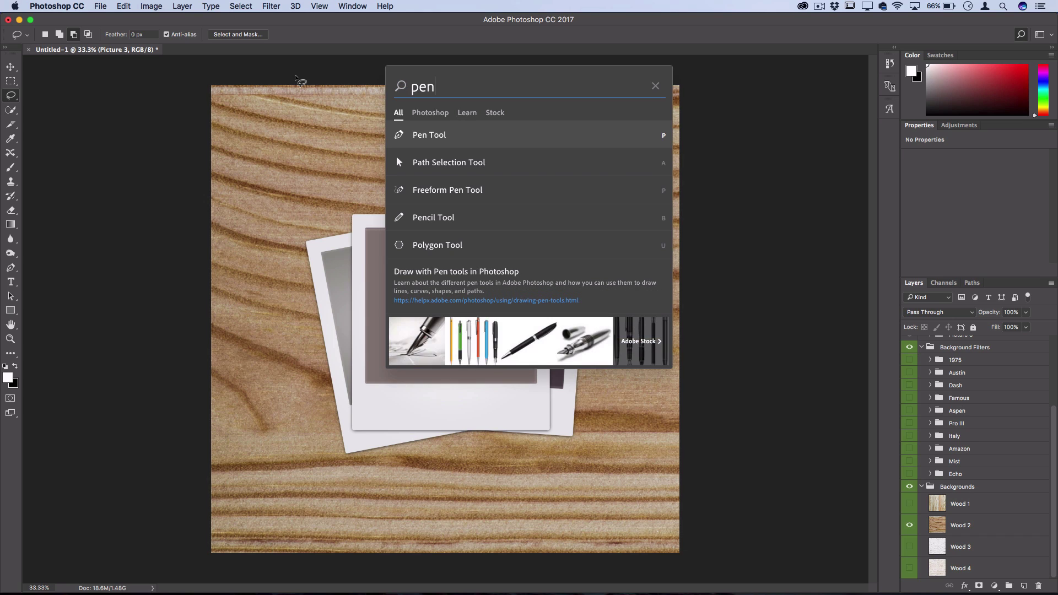
key("Return")
key("super+f")
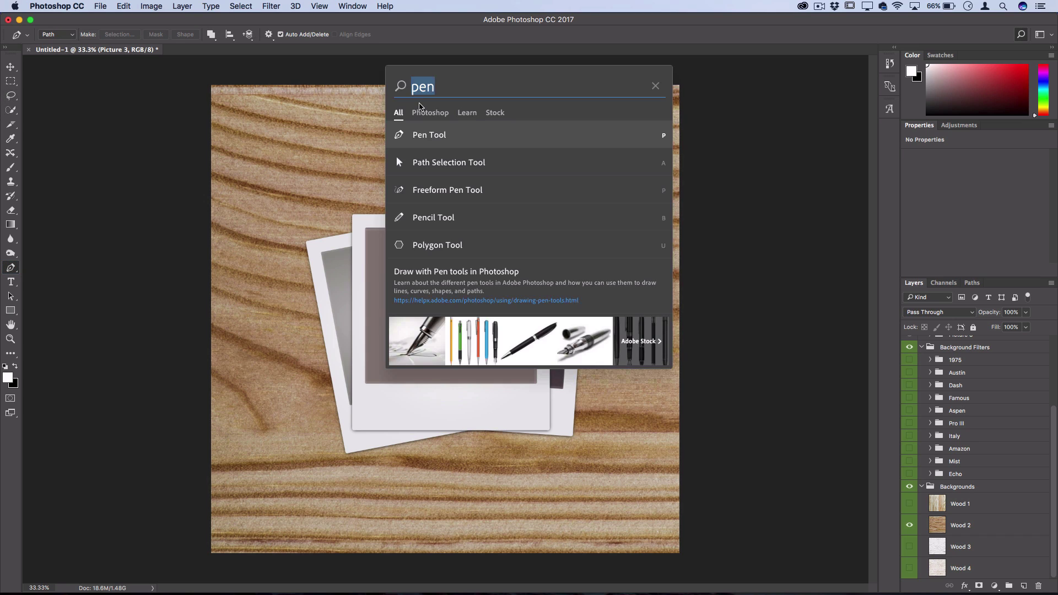
- Activate the Type tool and add 'hello' in Trajan Color, centred near the canvas top
type("typ")
key("Return")
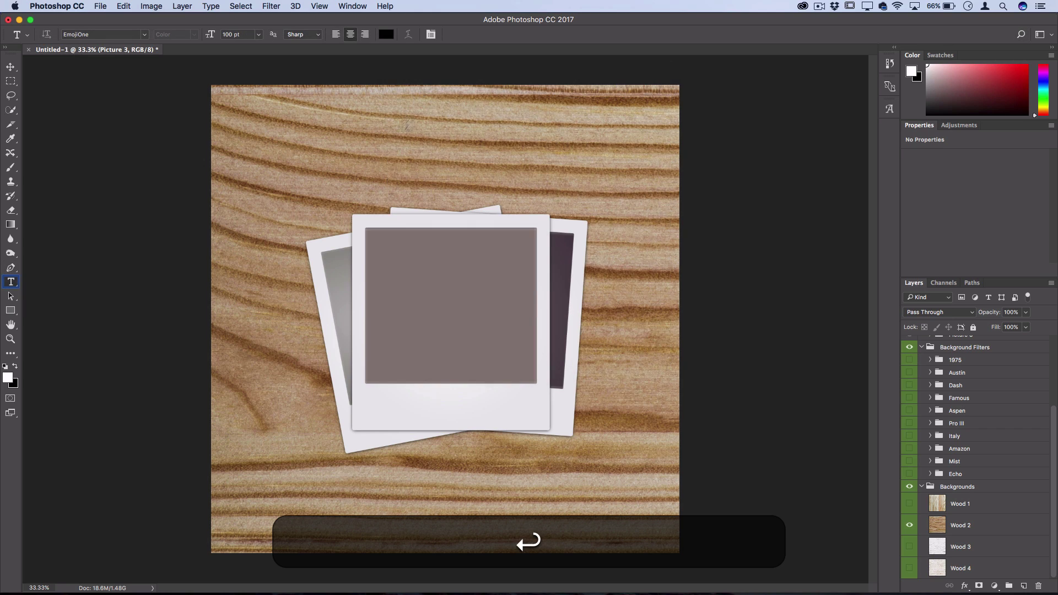
left_click(333, 154)
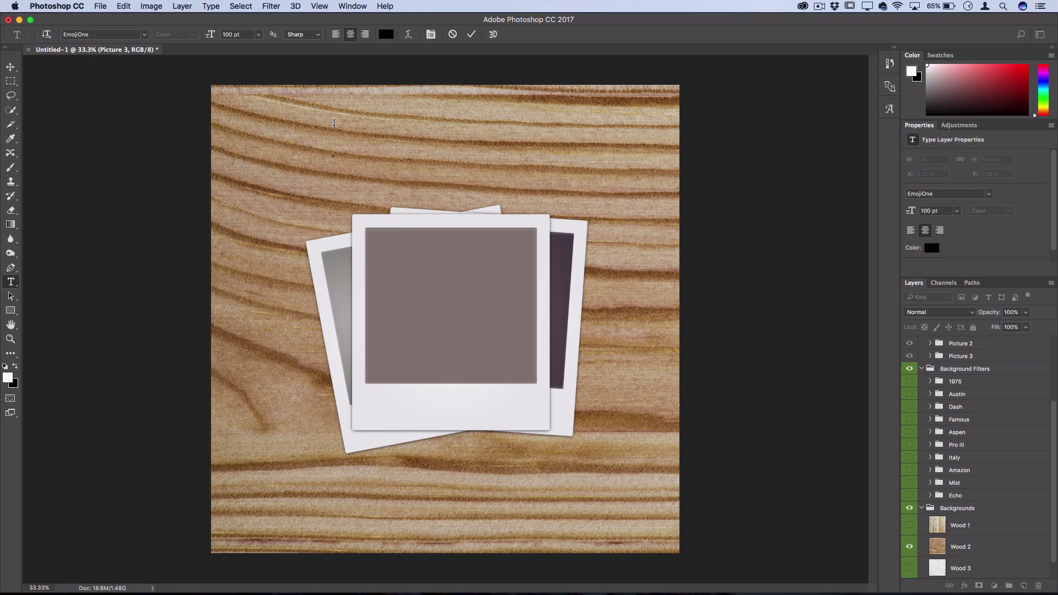
left_click(144, 34)
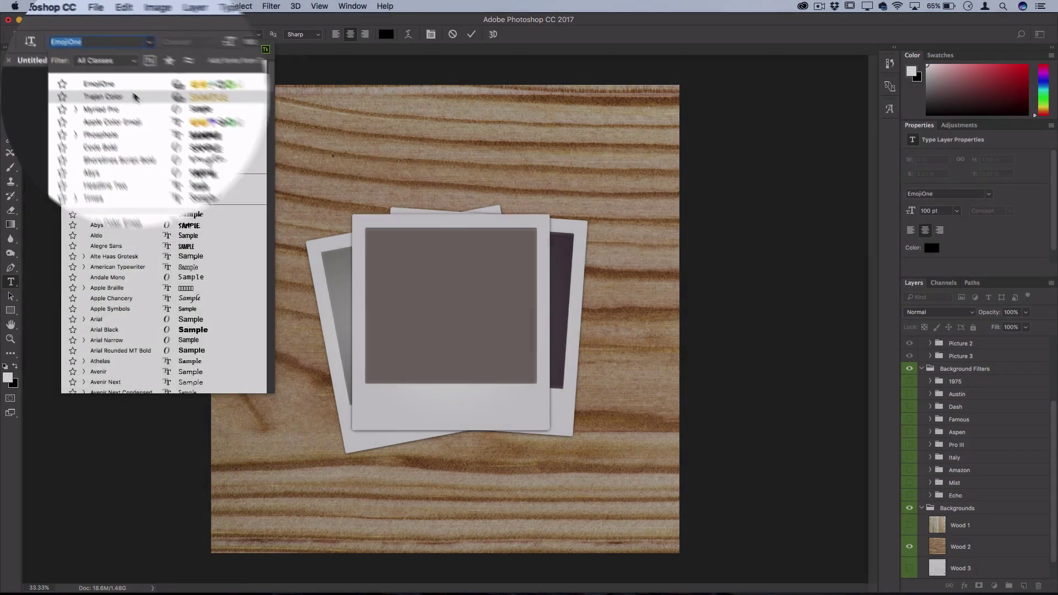
left_click(131, 79)
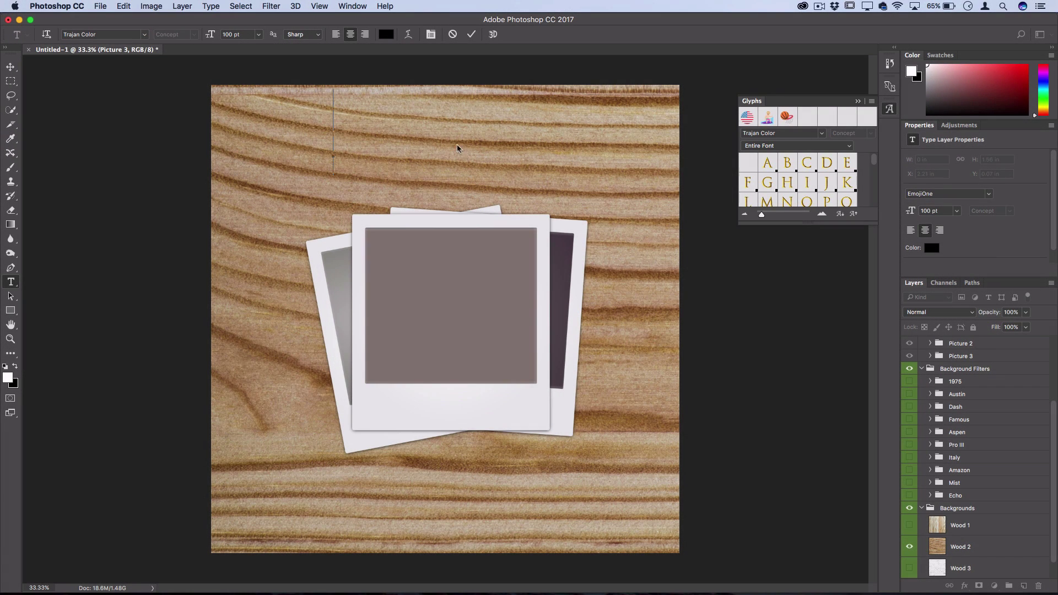
type("hell")
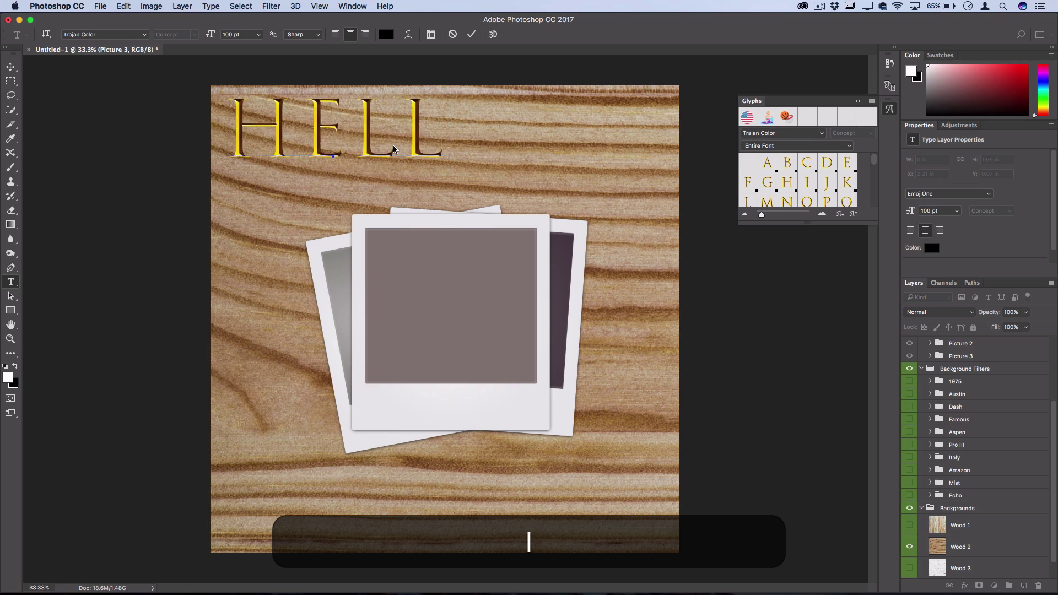
type("o")
left_click(11, 67)
left_click_drag(418, 176, 497, 194)
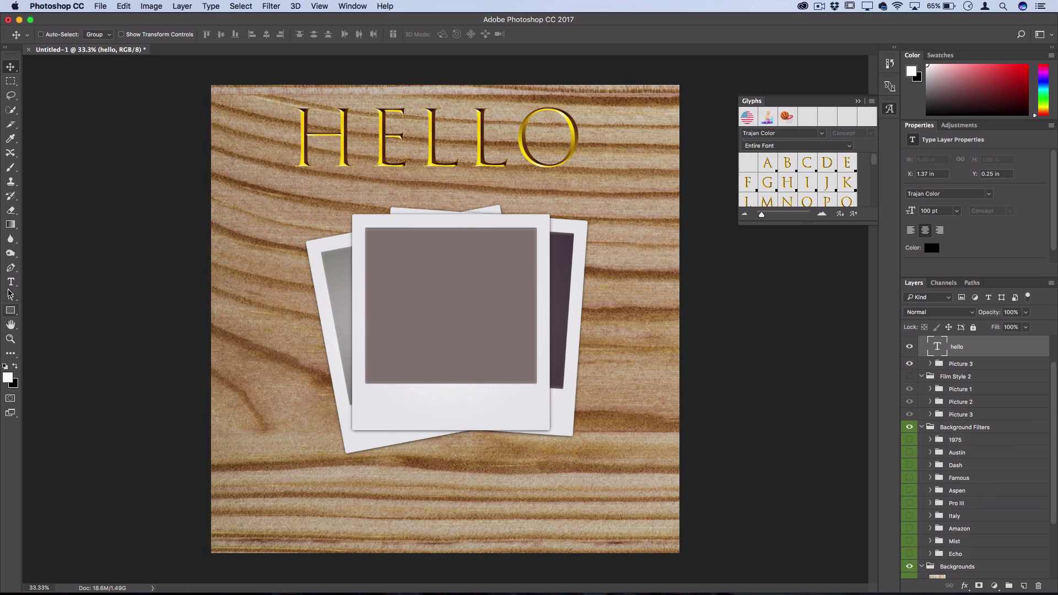
- Replace the final O in HELLO with the green alternate glyph
left_click(10, 282)
left_click_drag(583, 150, 543, 149)
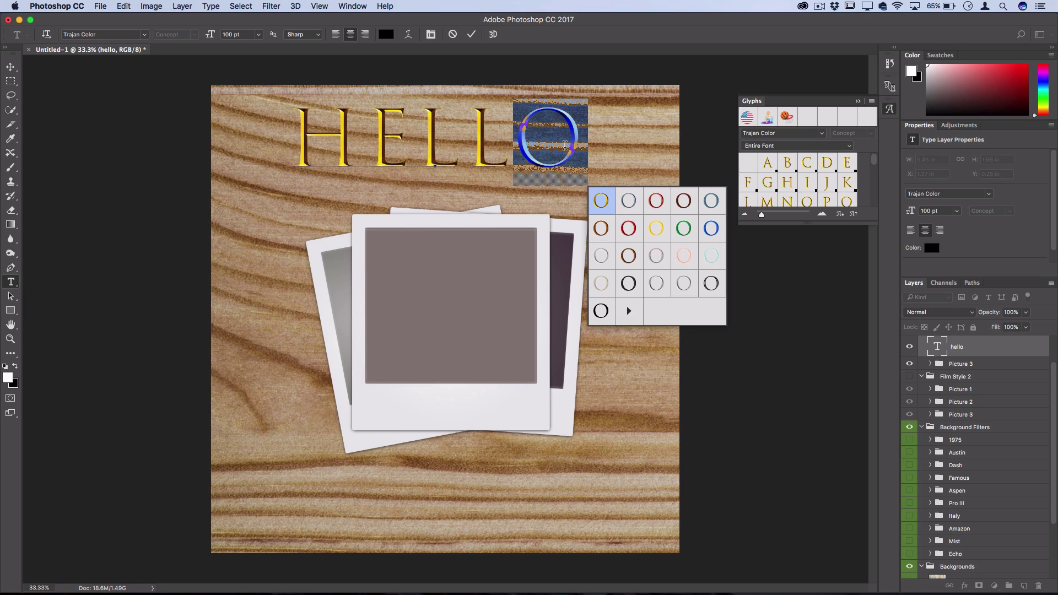
left_click(683, 228)
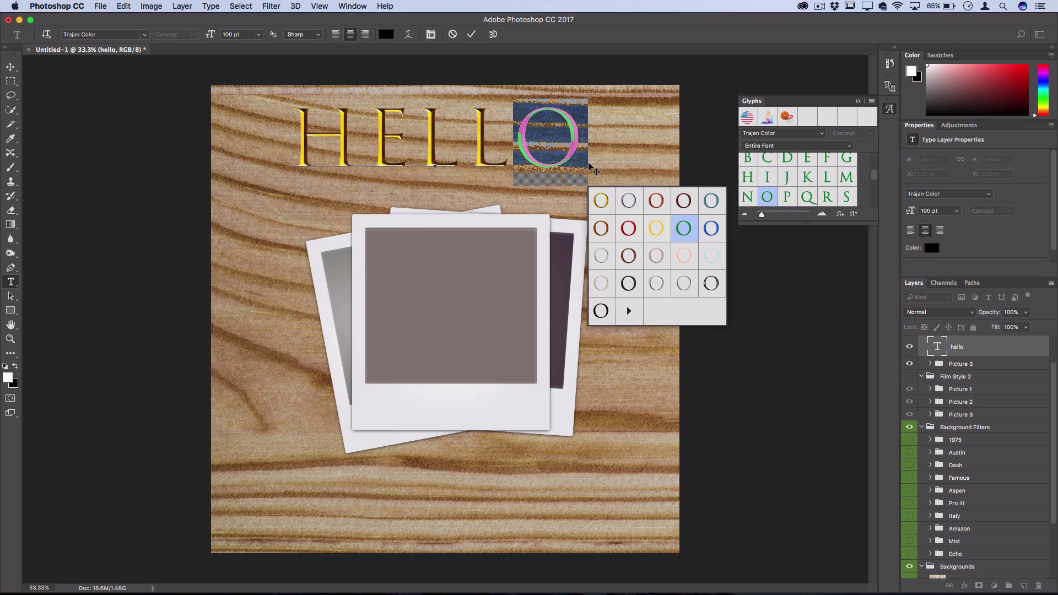
left_click(575, 142)
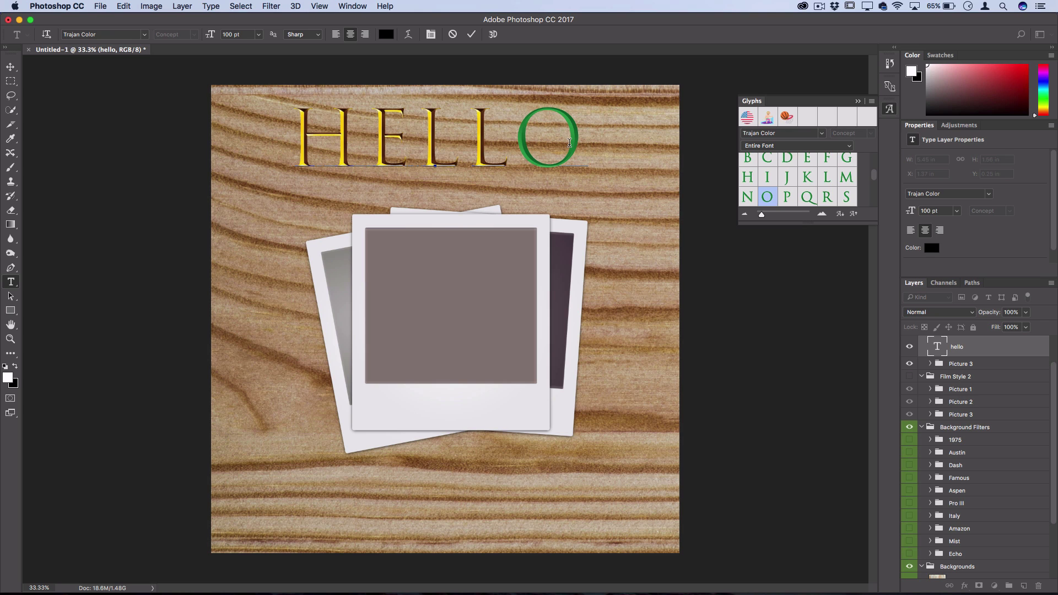
- Replace HELLO with EmojiOne text containing a fist and a Mrs Claus emoji
key("BackSpace")
left_click(144, 34)
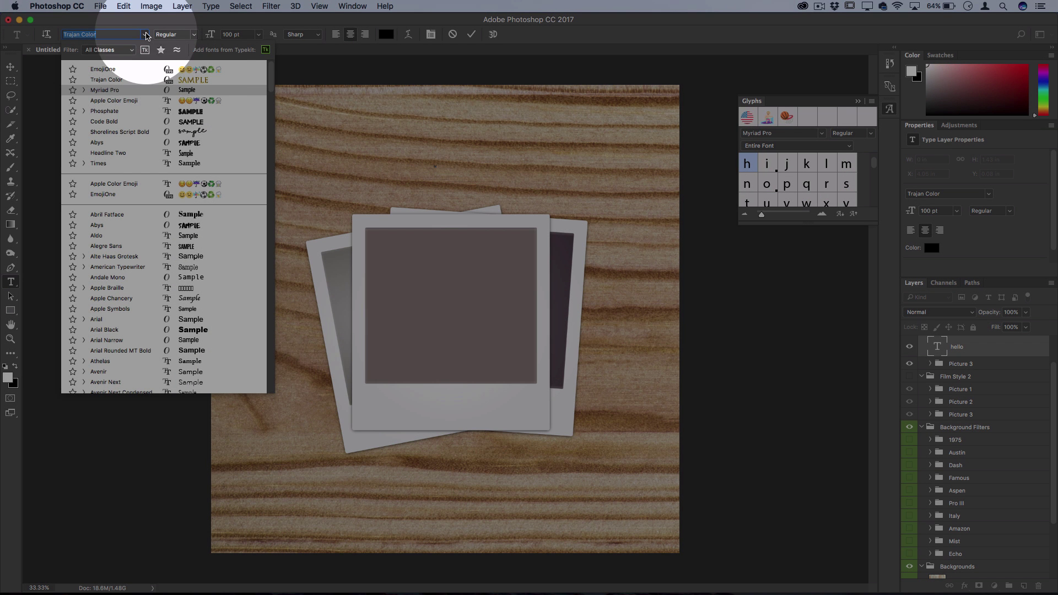
left_click(213, 196)
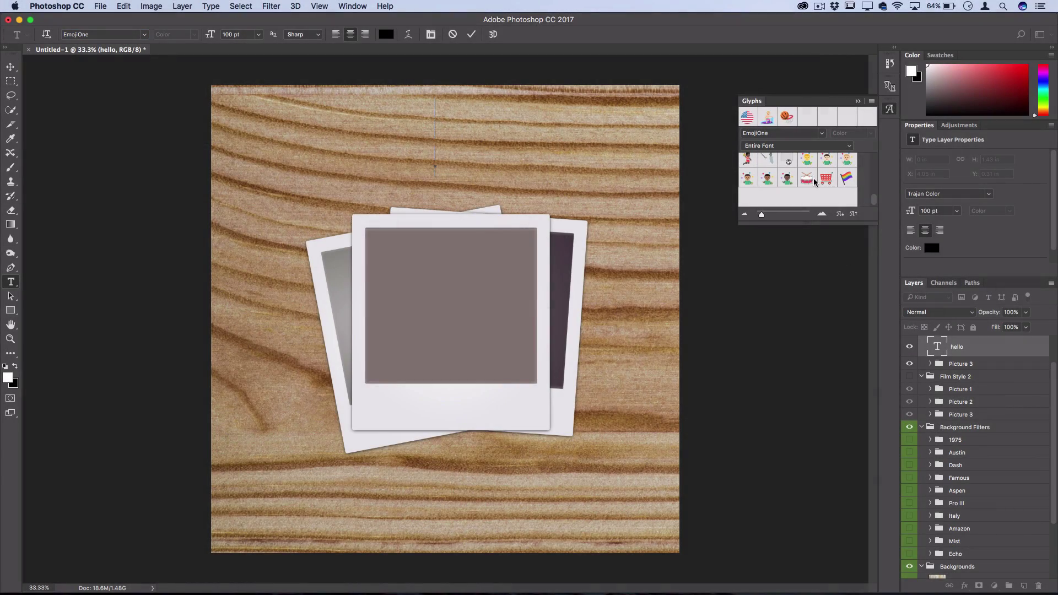
scroll(814, 182, "down", 10)
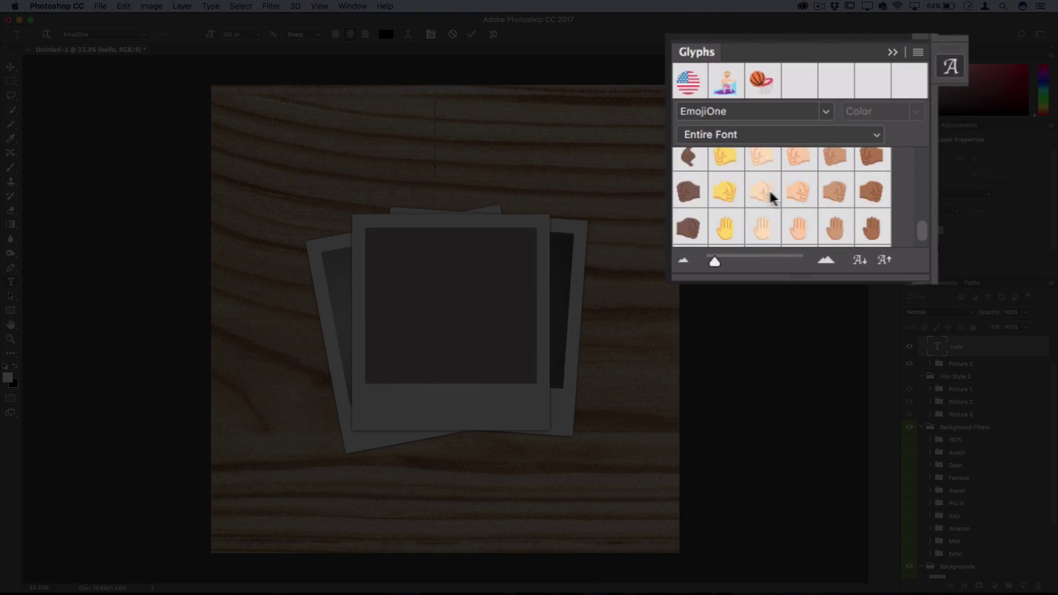
double_click(764, 191)
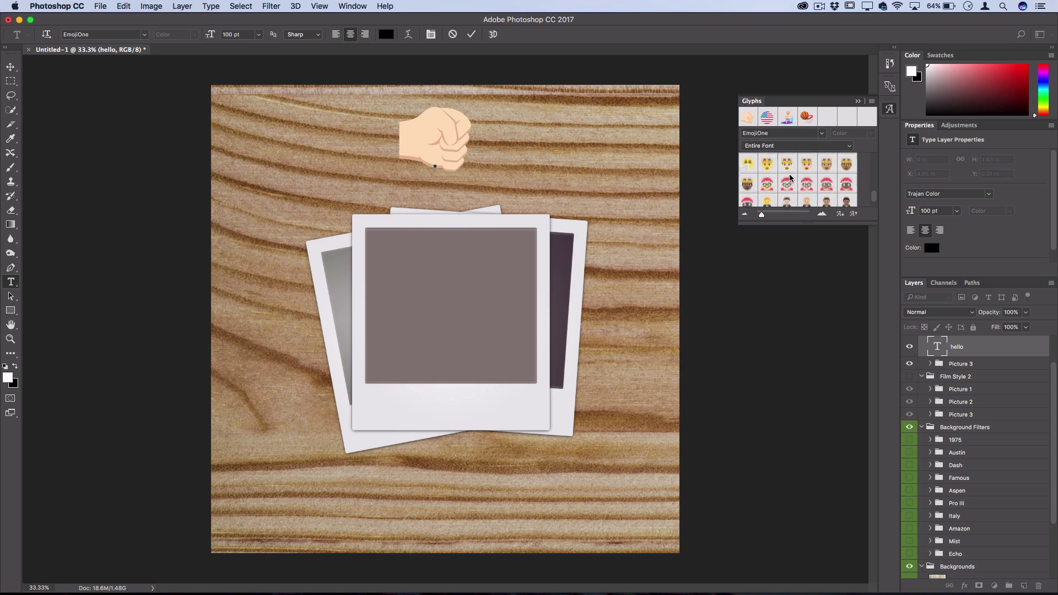
scroll(790, 177, "up", 1)
double_click(787, 189)
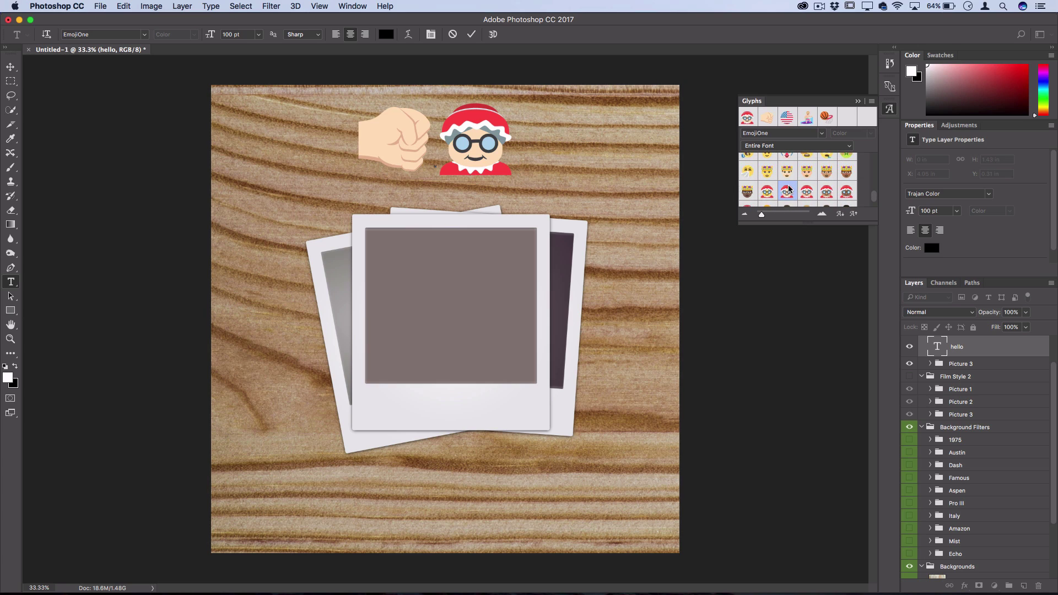
- Add Vanuatu flag and juggler emoji, then shift the emoji line right on the poster
scroll(789, 189, "down", 10)
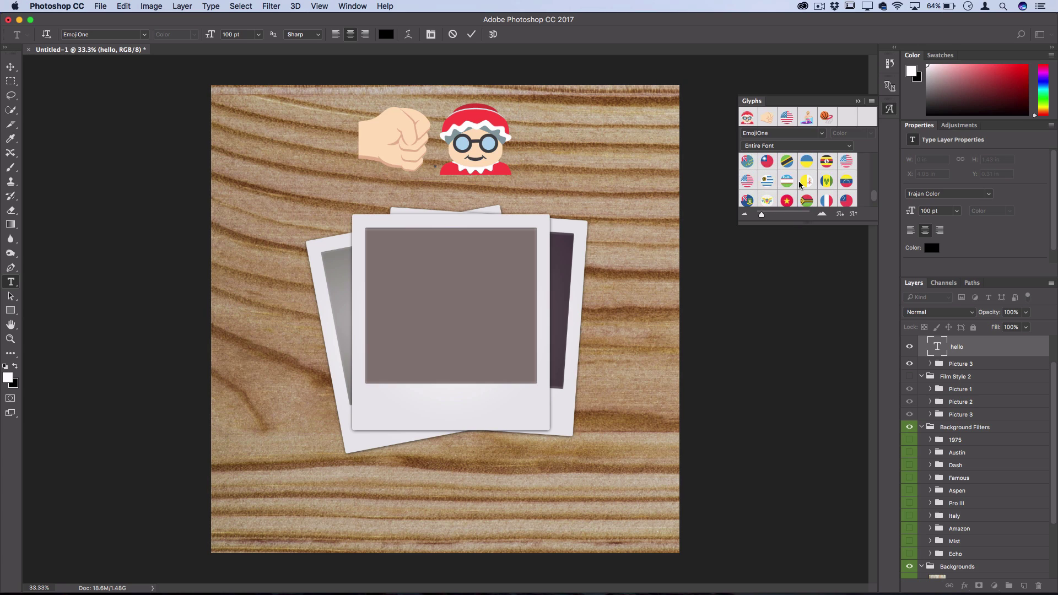
scroll(801, 185, "down", 1)
double_click(813, 187)
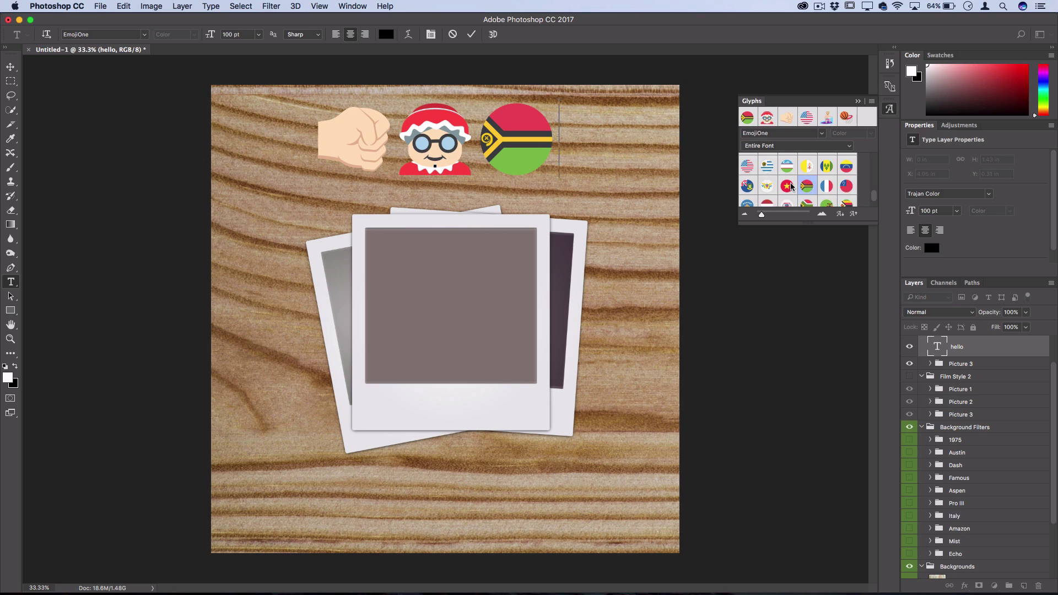
scroll(793, 188, "down", 10)
double_click(766, 178)
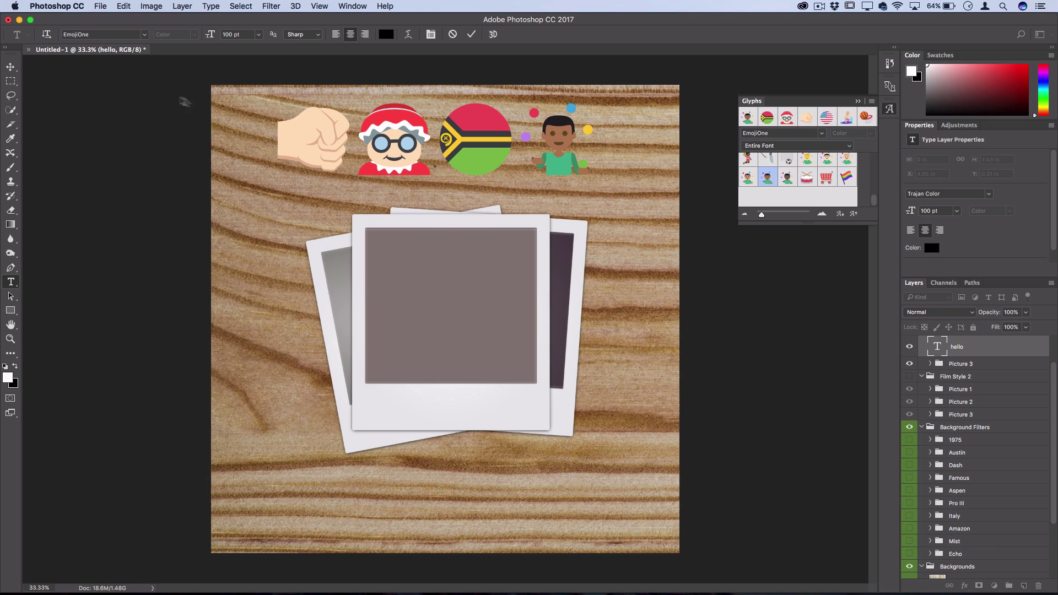
left_click(12, 67)
mouse_move(549, 206)
left_mouse_down()
mouse_move(569, 215)
mouse_move(563, 206)
left_mouse_up()
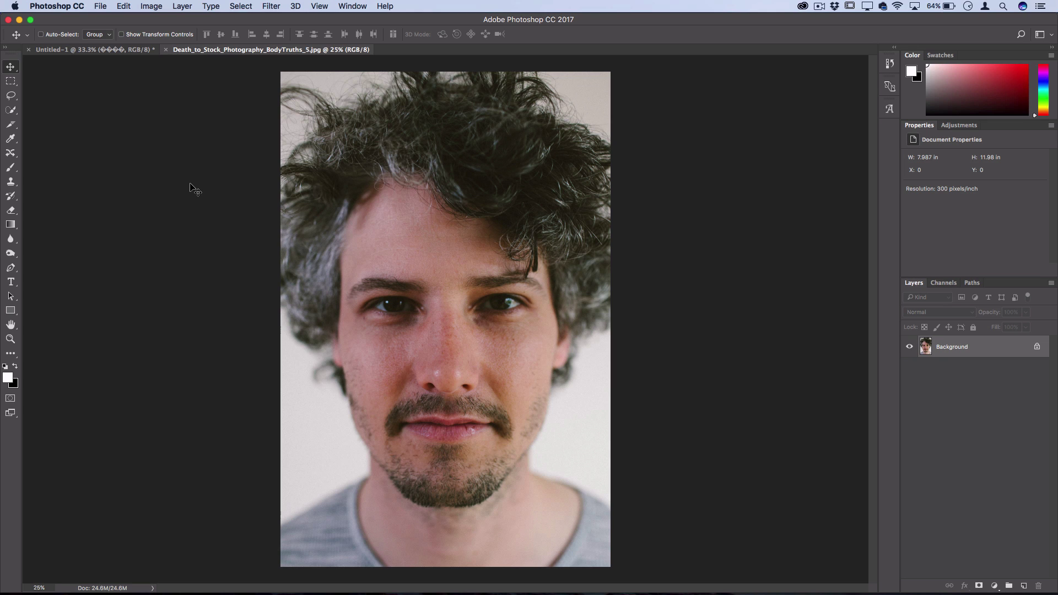
- Open Filter > Liquify on the portrait photo
left_click(270, 6)
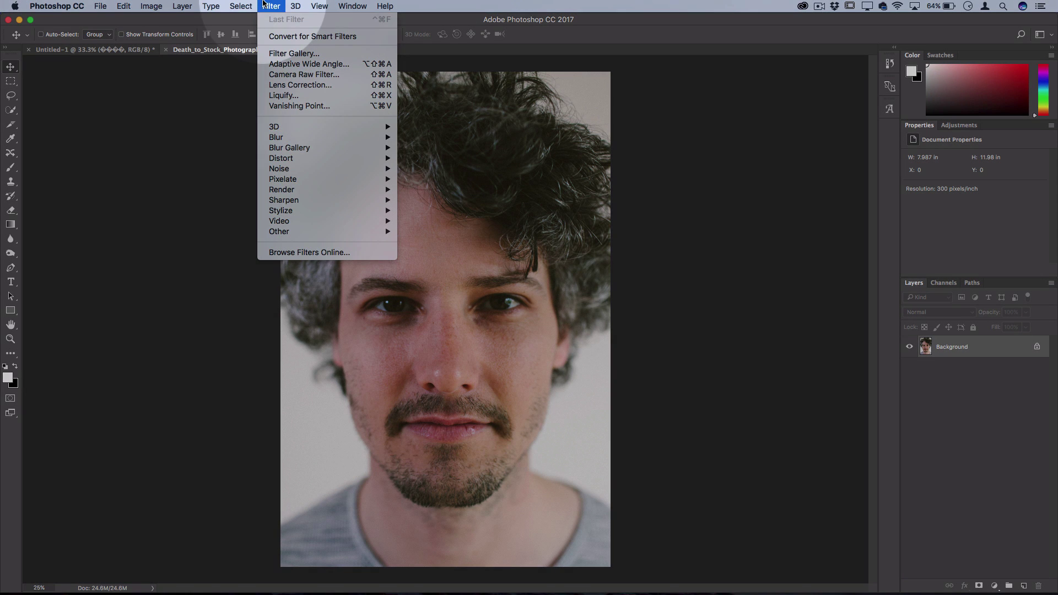
left_click(292, 97)
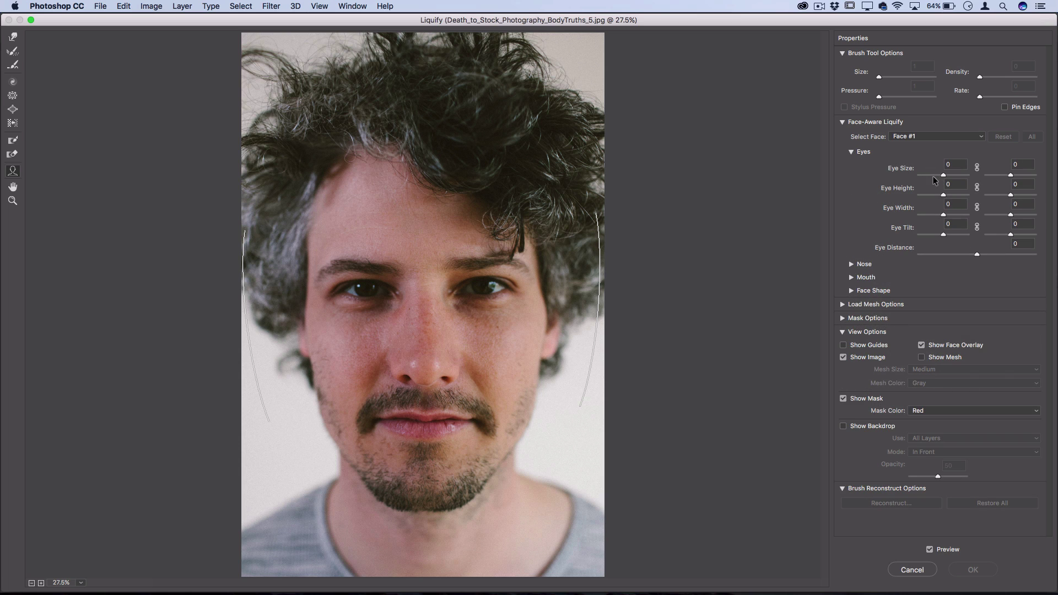
- Enlarge both eyes to maximum size and spread them to maximum distance apart
left_click_drag(930, 176, 1027, 174)
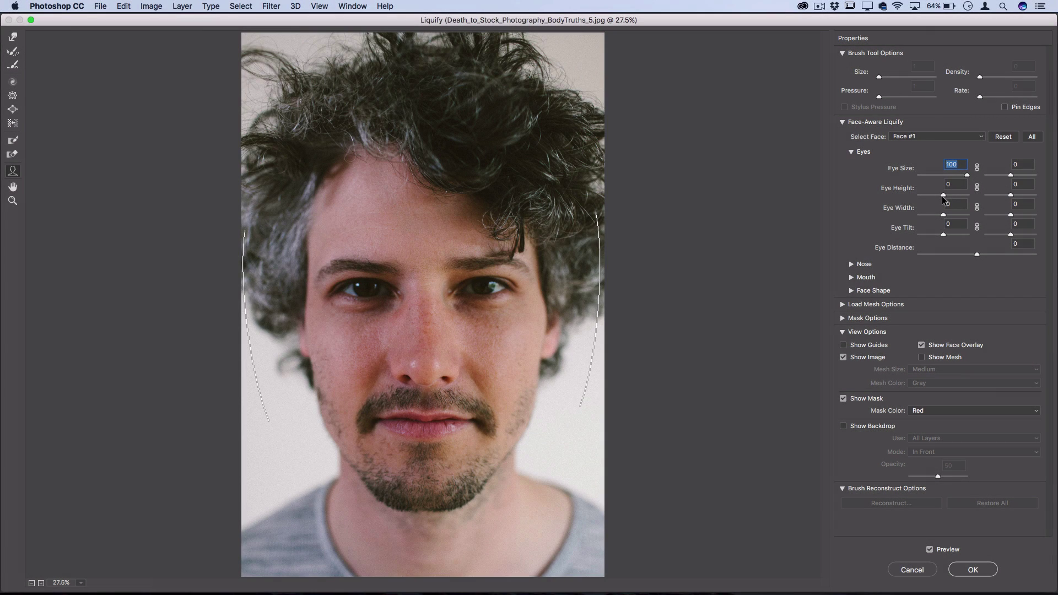
left_click(1003, 175)
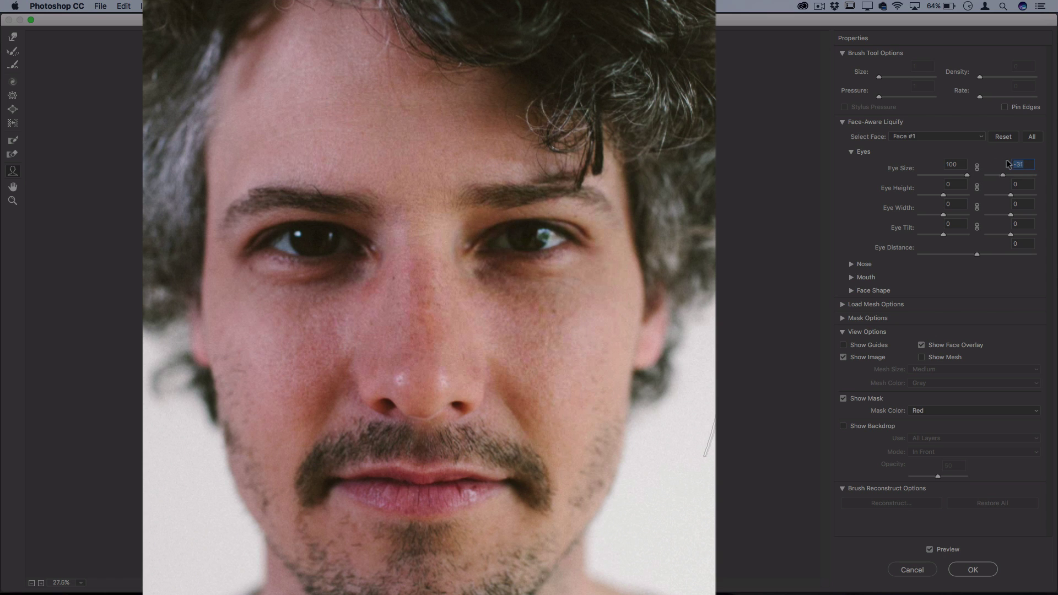
left_click_drag(979, 254, 1044, 257)
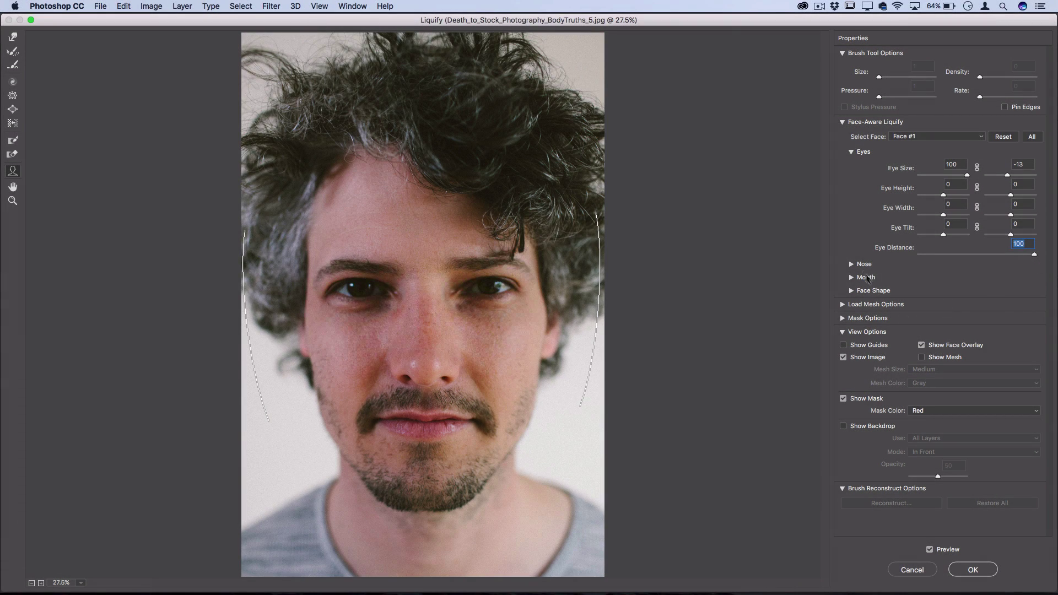
- Set the nose height to 100 in the nose adjustments
left_click(851, 264)
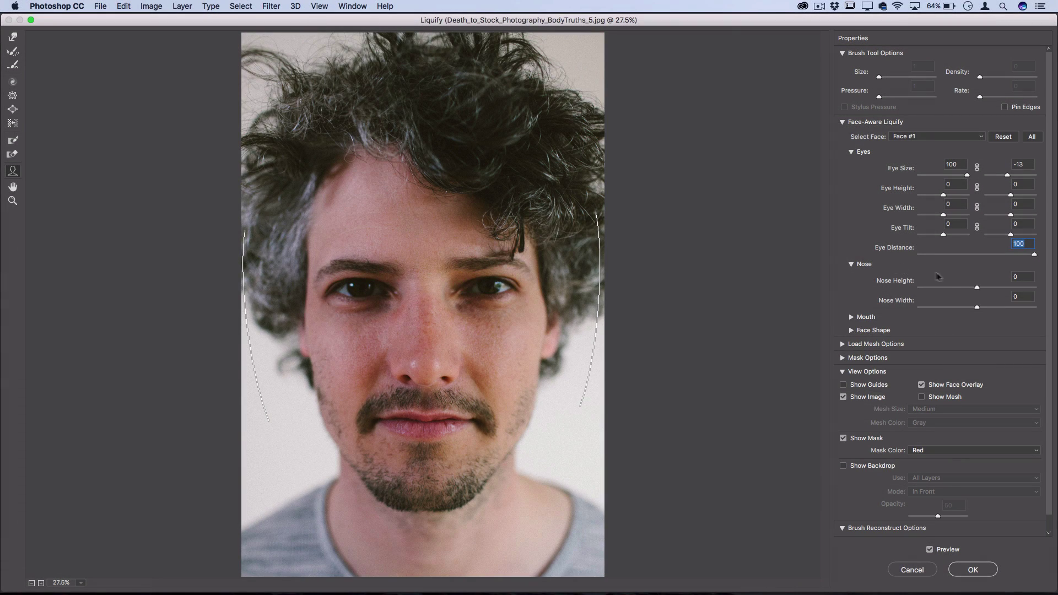
mouse_move(946, 286)
left_mouse_down()
mouse_move(933, 287)
mouse_move(964, 287)
left_mouse_up()
type("100")
key("Return")
- Make the mouth smile, raise the upper lip to 100, and apply Liquify
left_click(850, 317)
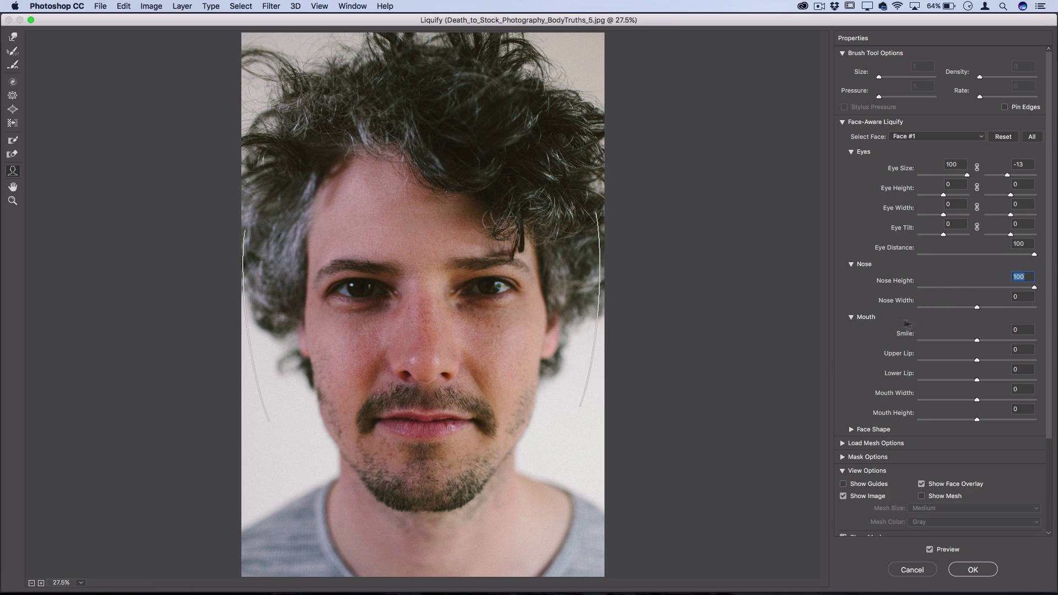
left_click_drag(949, 341, 1054, 329)
left_click_drag(946, 359, 1054, 351)
left_click(13, 36)
key("Return")
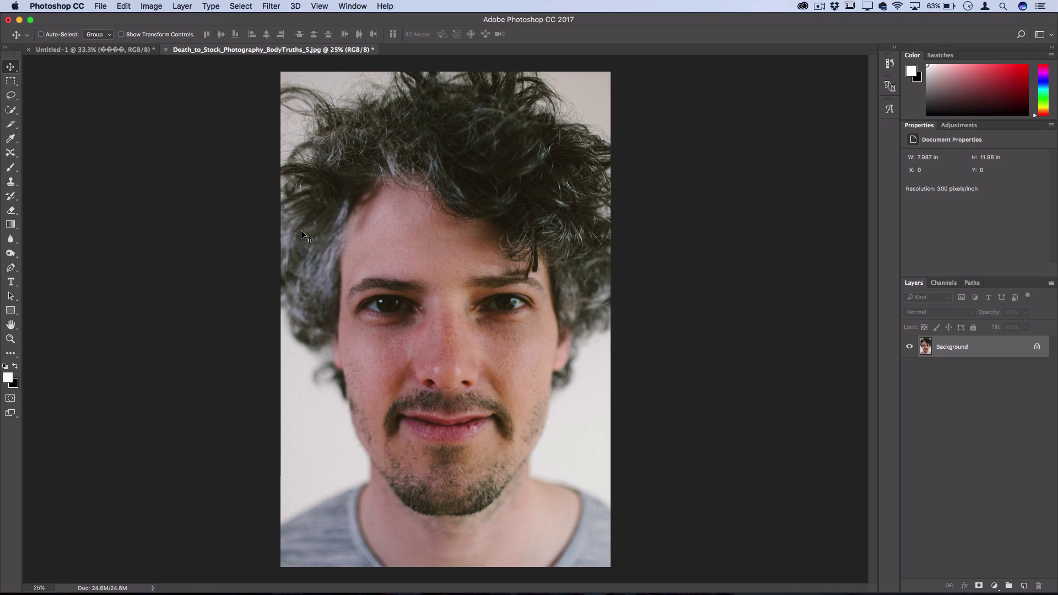
- Switch from the Rectangular Marquee to the Lasso tool
key("m")
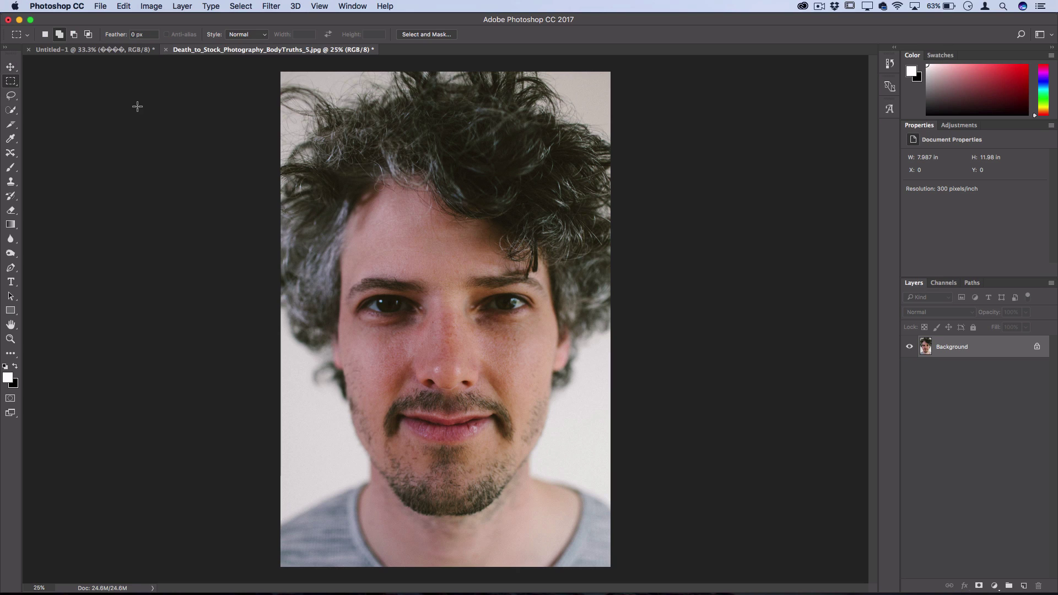
left_click(11, 96)
- Switch to the Quick Selection tool and enlarge its brush with ]
left_click(10, 81)
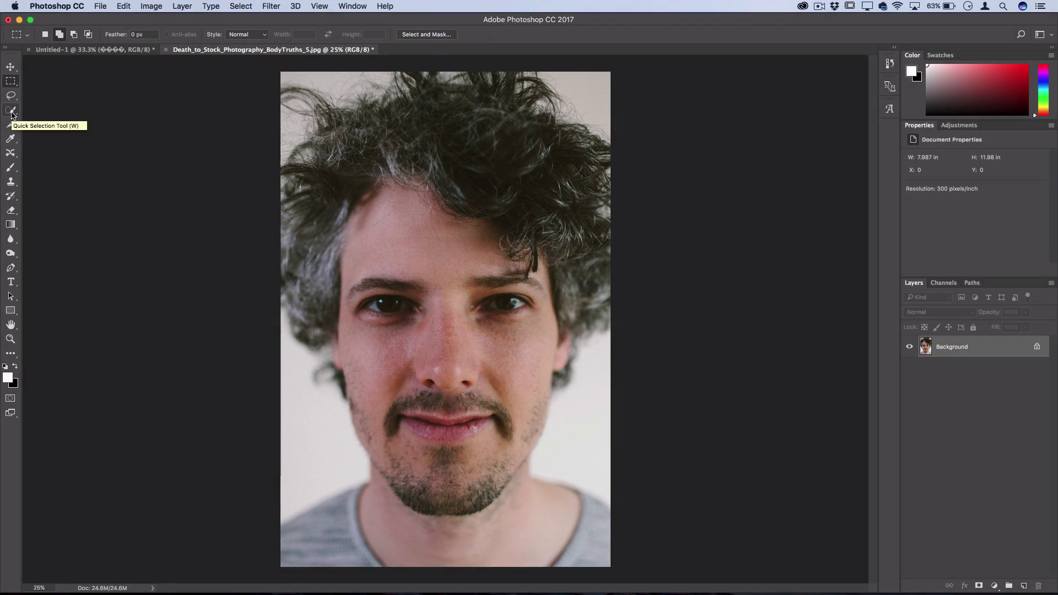
left_click_drag(11, 109, 40, 112)
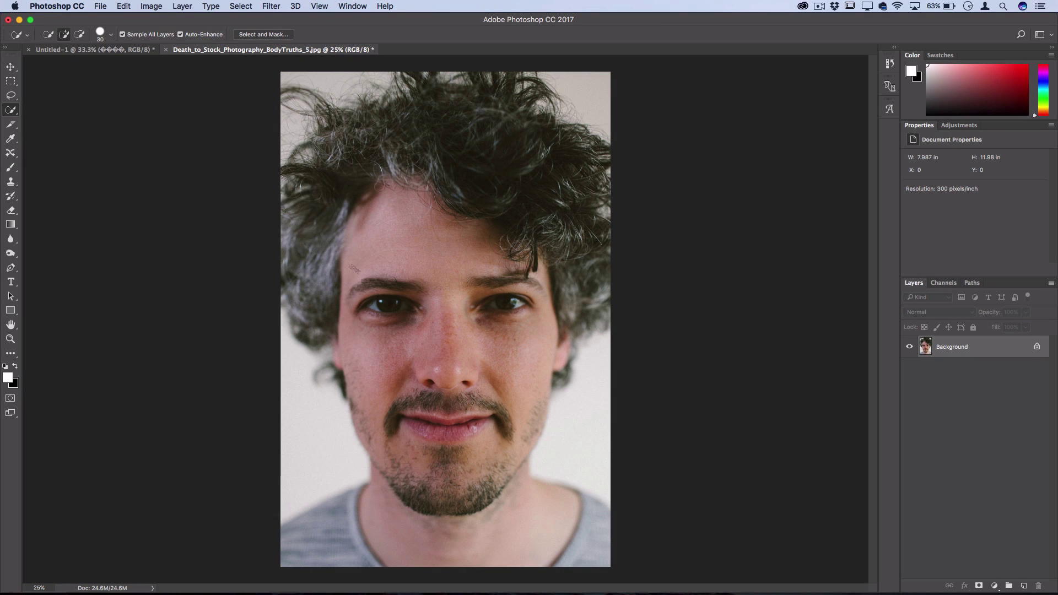
key("bracketright")
key("bracketright")
key("bracketright")
key("bracketright")
key("bracketright")
key("bracketright")
key("bracketright")
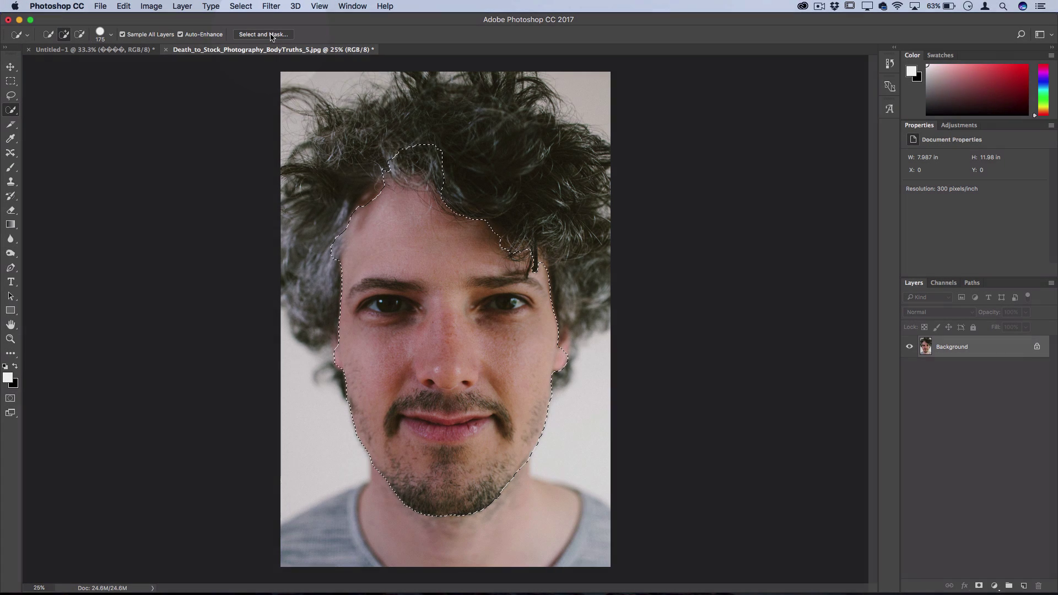
left_click(263, 34)
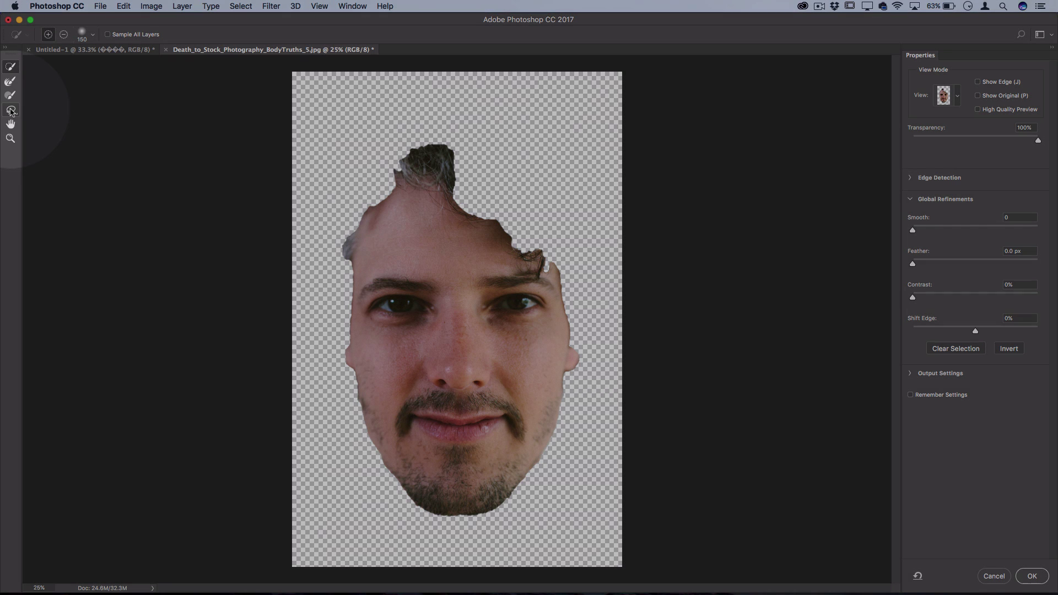
left_click_drag(10, 110, 47, 111)
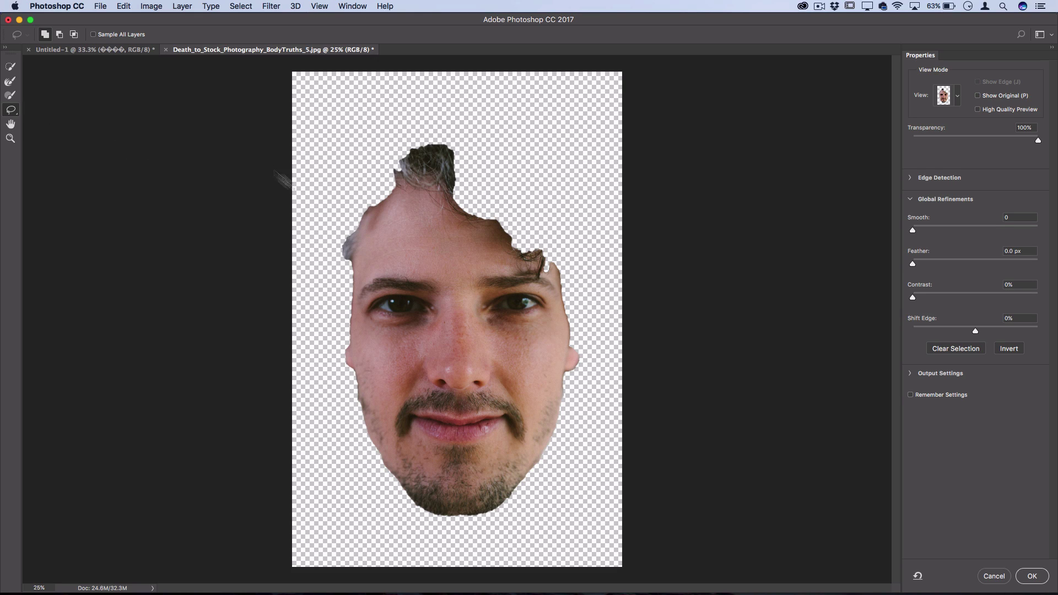
left_click(10, 82)
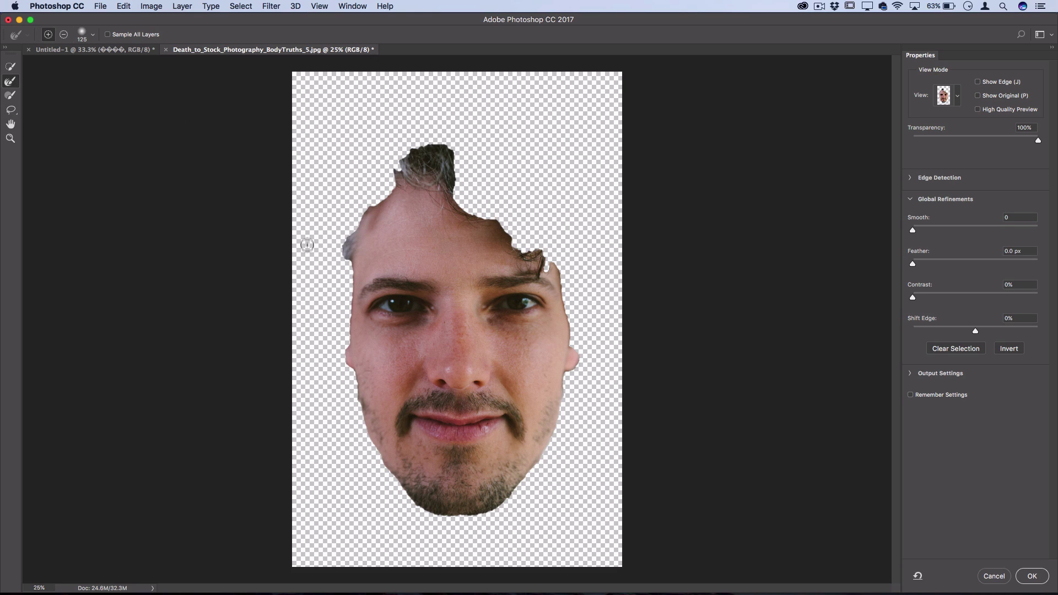
left_click_drag(480, 161, 410, 161)
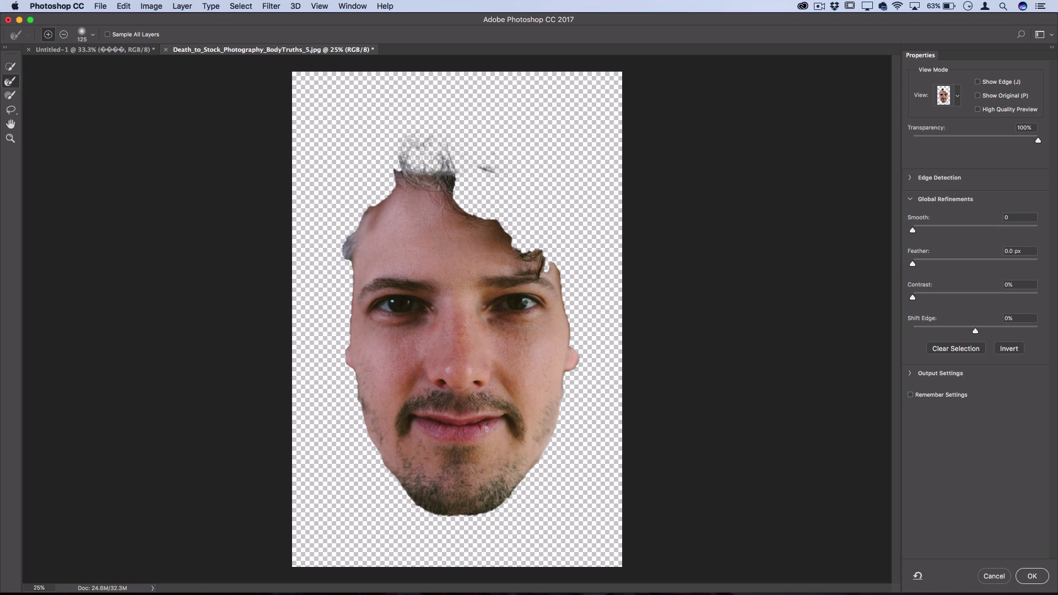
left_click(11, 110)
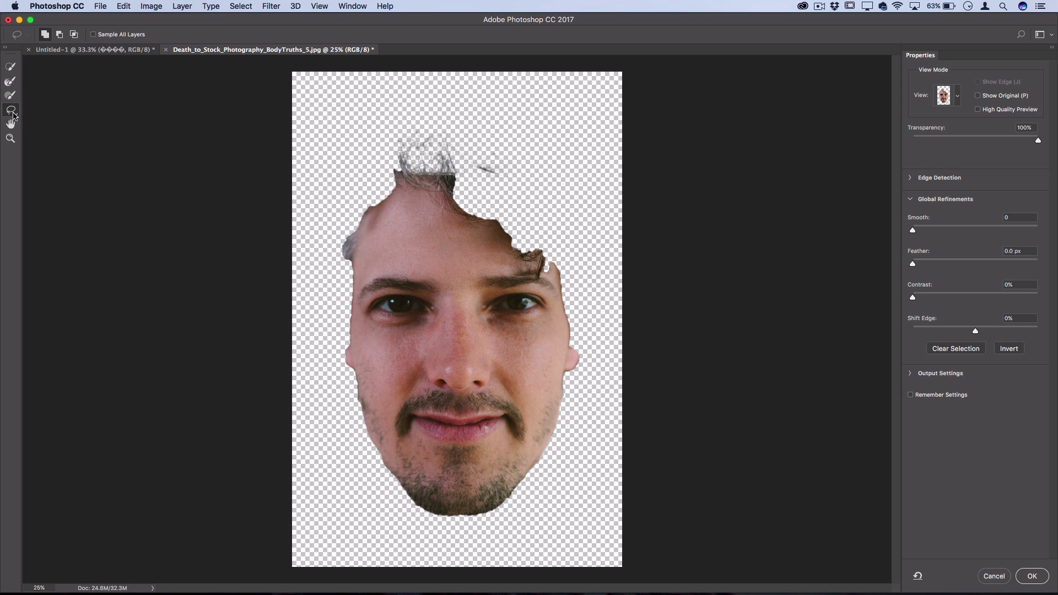
left_click(52, 107)
left_click(73, 35)
mouse_move(526, 198)
left_mouse_down()
mouse_move(485, 188)
mouse_move(473, 129)
mouse_move(548, 157)
mouse_move(477, 175)
mouse_move(381, 170)
mouse_move(560, 119)
left_mouse_up()
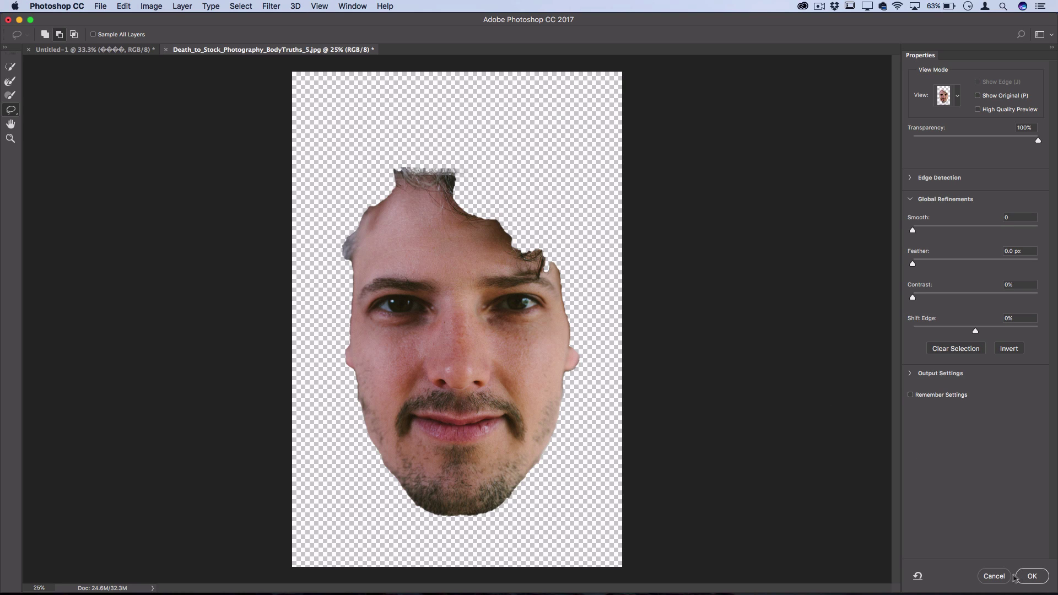
left_click(994, 576)
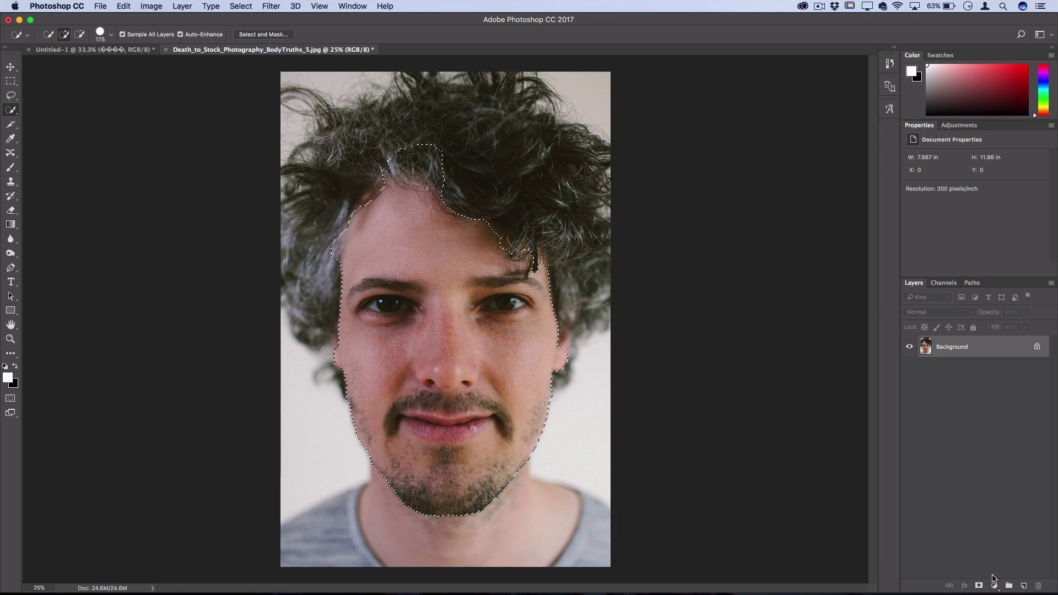
- Deselect the face and add a 'Hello' text layer on the photo
key("super+d")
key("t")
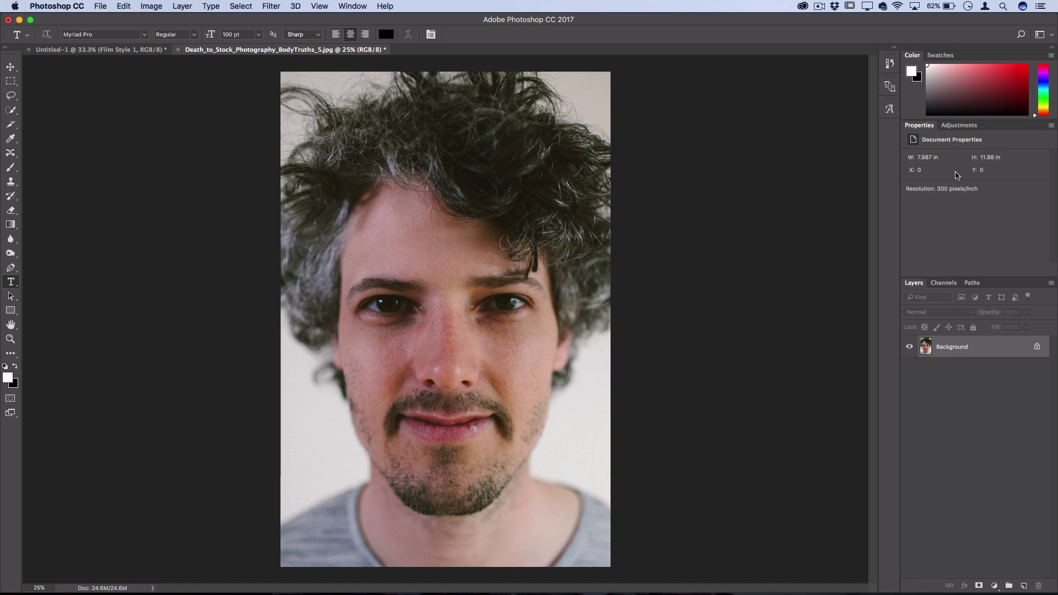
left_click(400, 236)
type("Hello")
key("Escape")
- Move the Hello text down onto the forehead and show the Character panel
key("v")
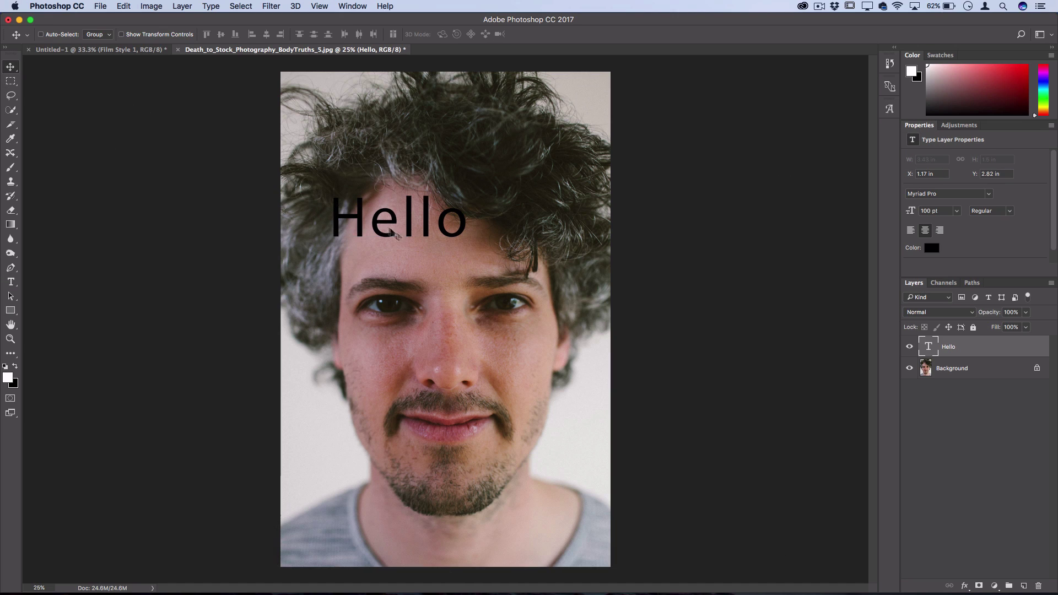
left_click_drag(400, 236, 431, 261)
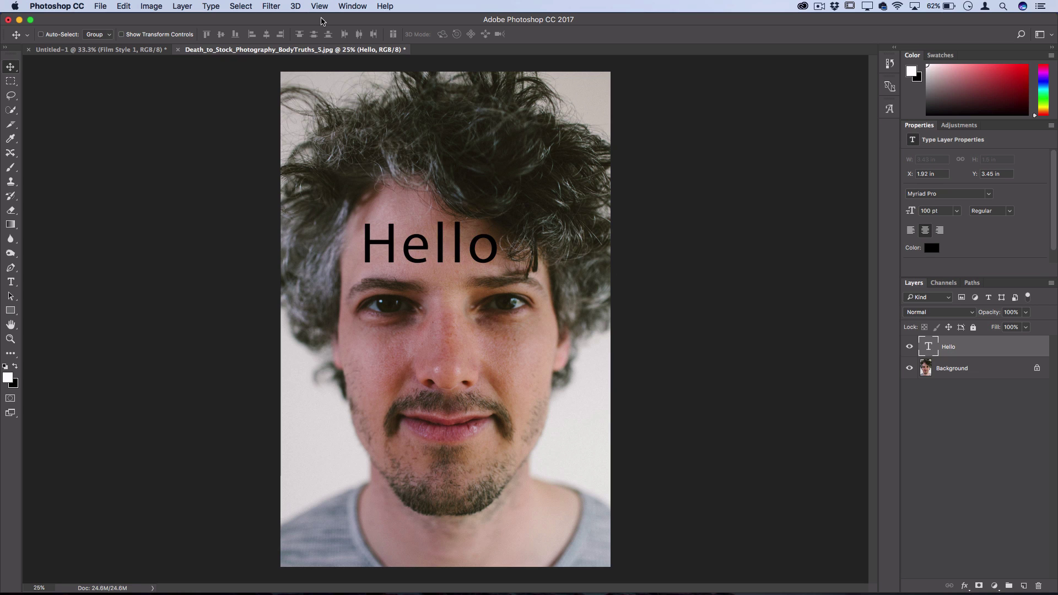
left_click(352, 6)
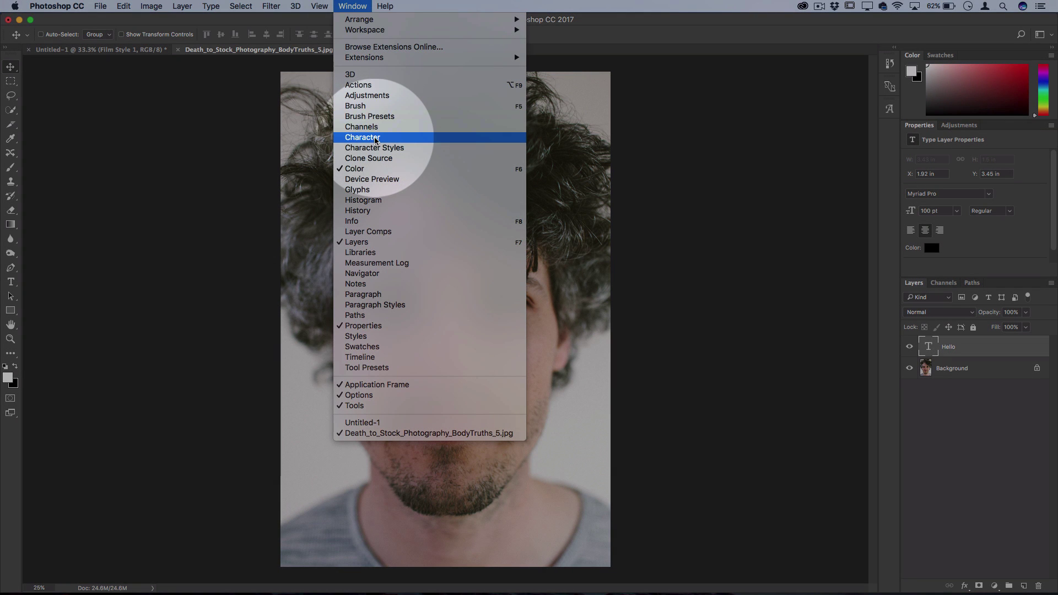
left_click(375, 140)
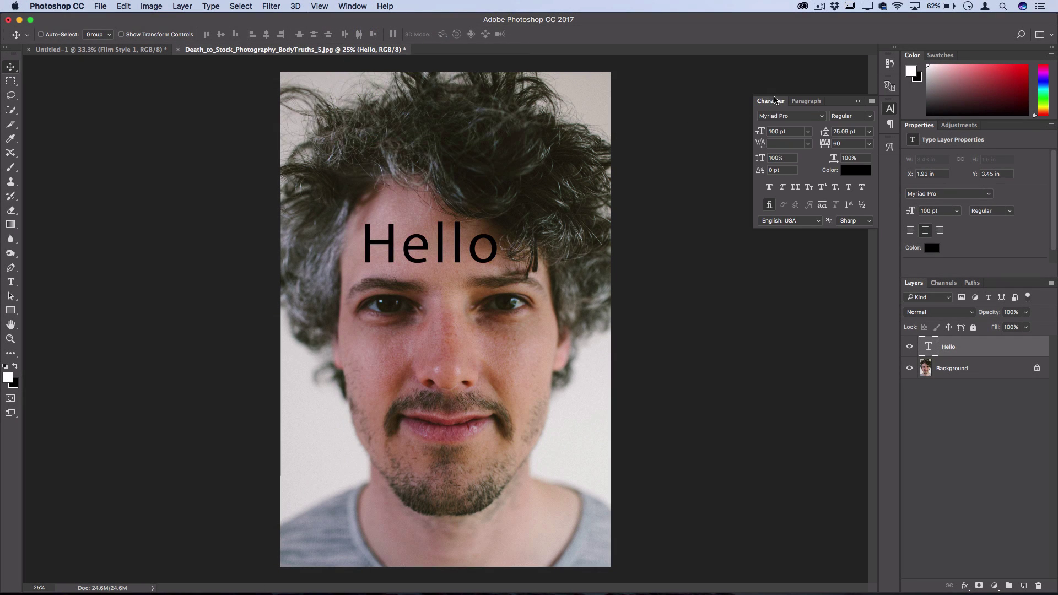
- Close the Character panel, left-align Hello, and move it to X 2 in, Y 3.47 in
left_click(891, 108)
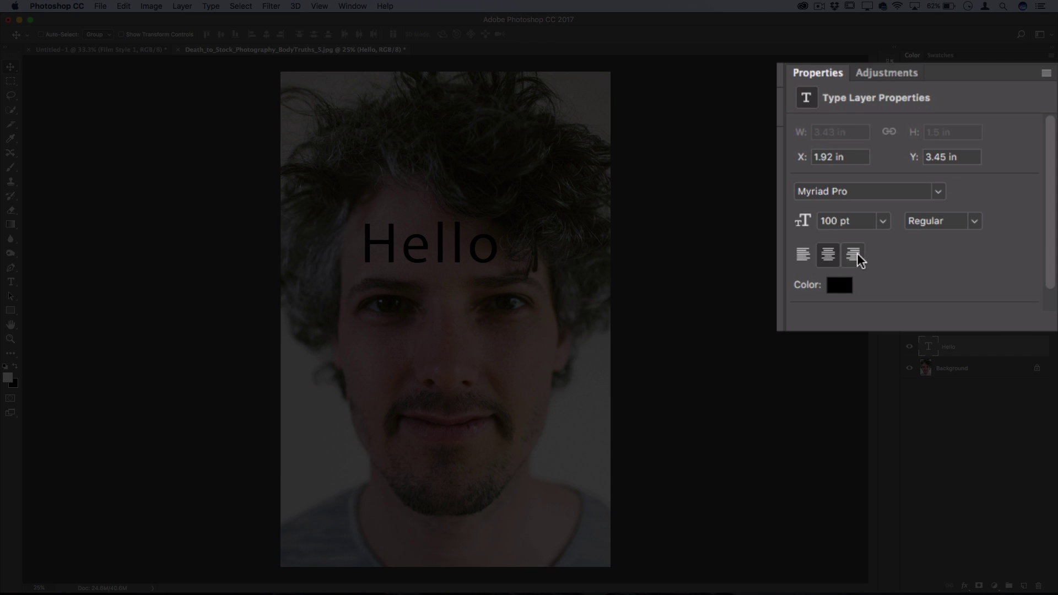
left_click(854, 255)
left_click(803, 254)
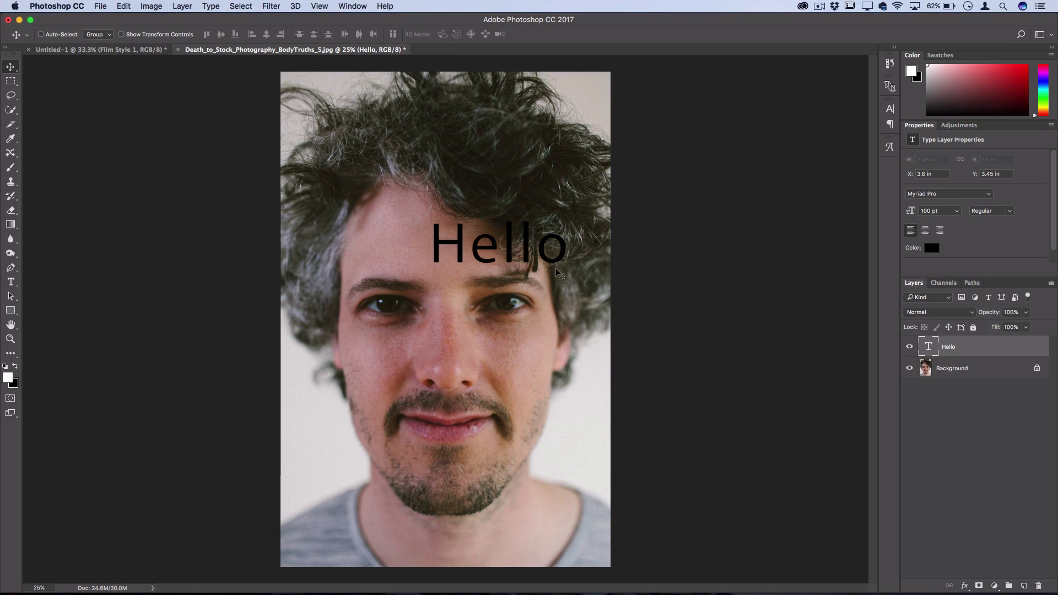
left_click_drag(557, 271, 508, 275)
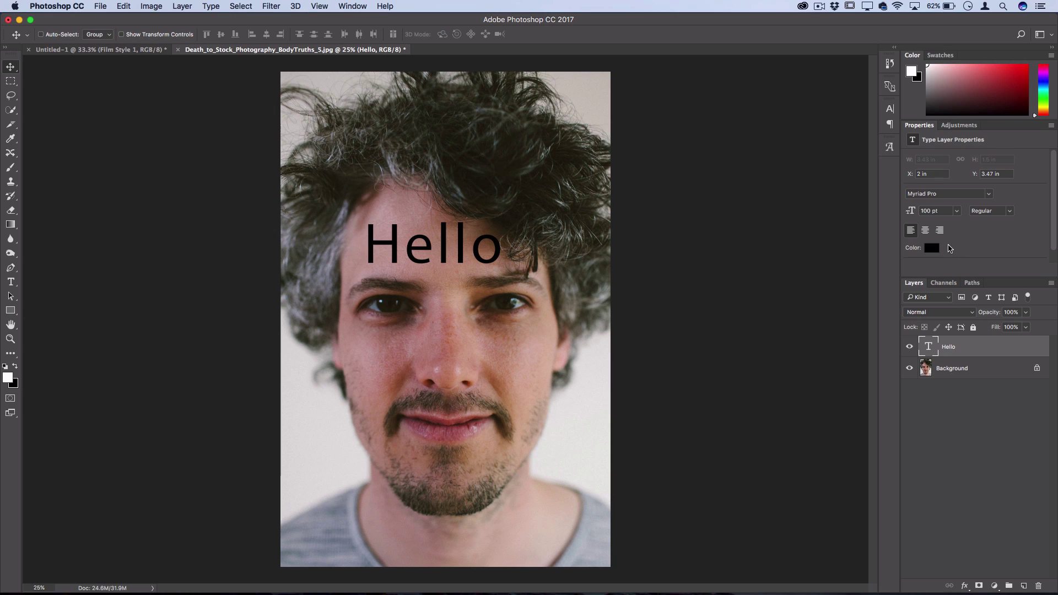
- Open the full Character settings from Properties, then collapse them again
scroll(948, 248, "down", 1)
left_click(960, 257)
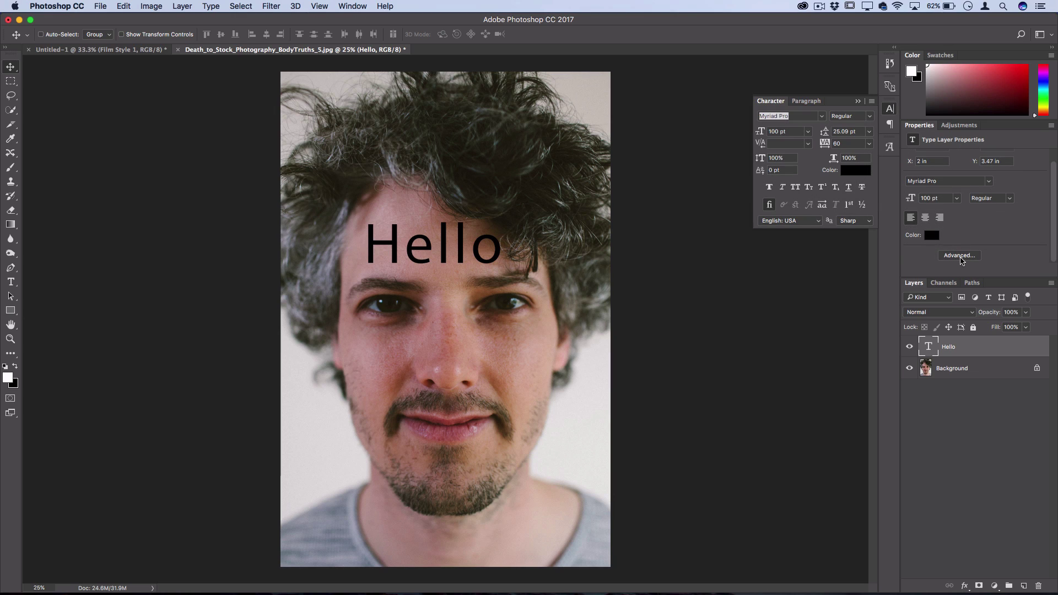
left_click(615, 266)
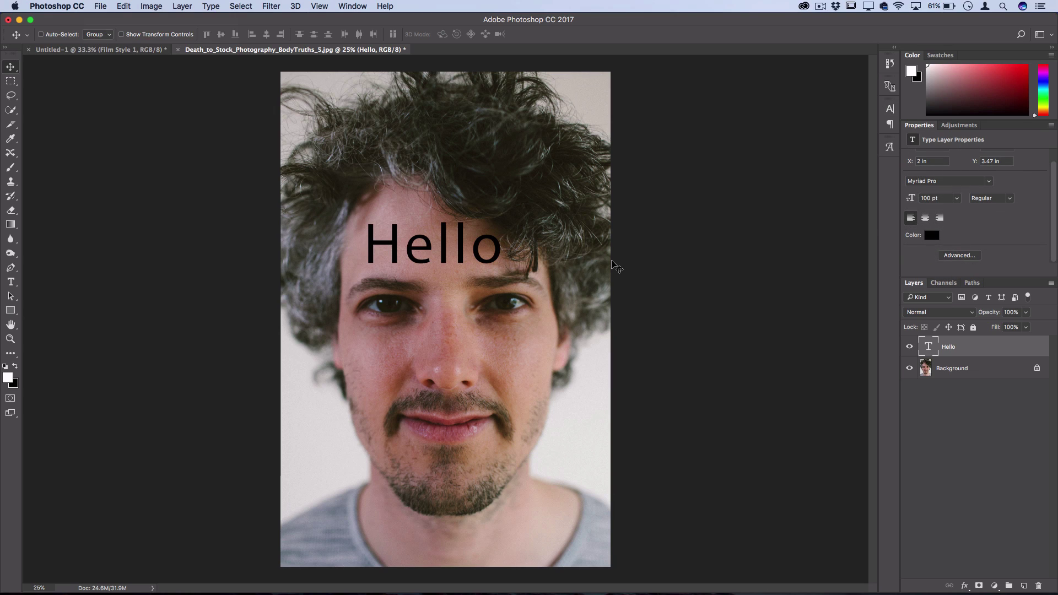
- Set the Interface Highlight Color to Blue in Preferences, comparing with Default, and confirm
left_click(59, 4)
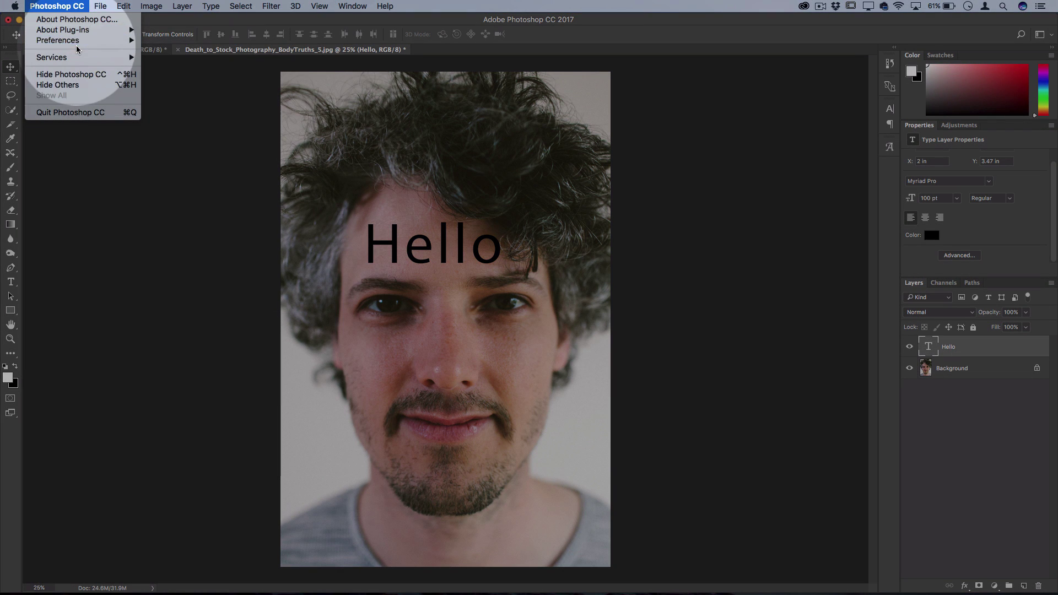
mouse_move(83, 40)
left_click(162, 42)
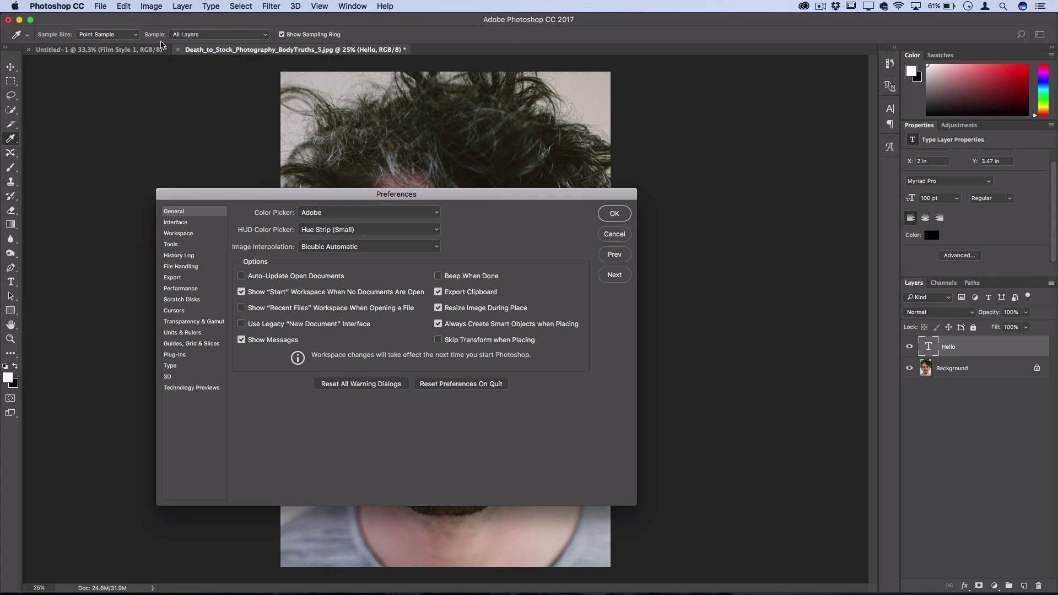
left_click(193, 223)
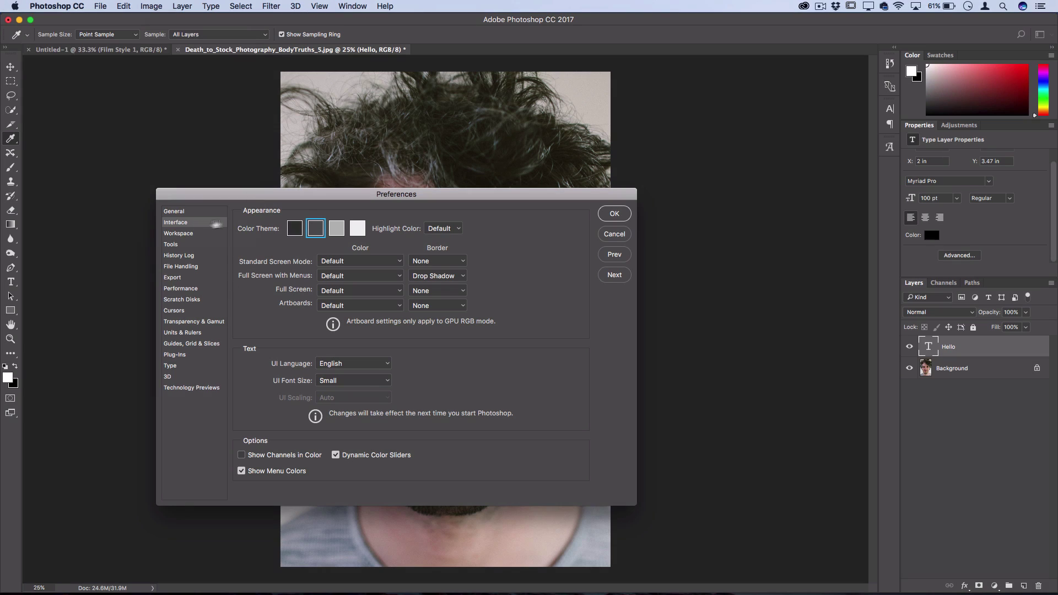
left_click(442, 229)
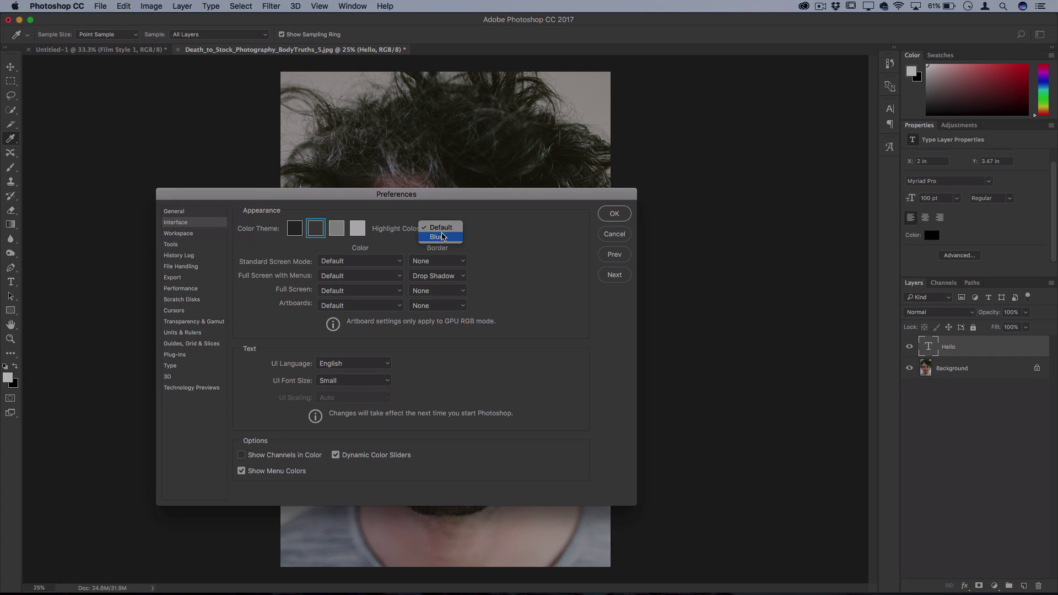
left_click(438, 237)
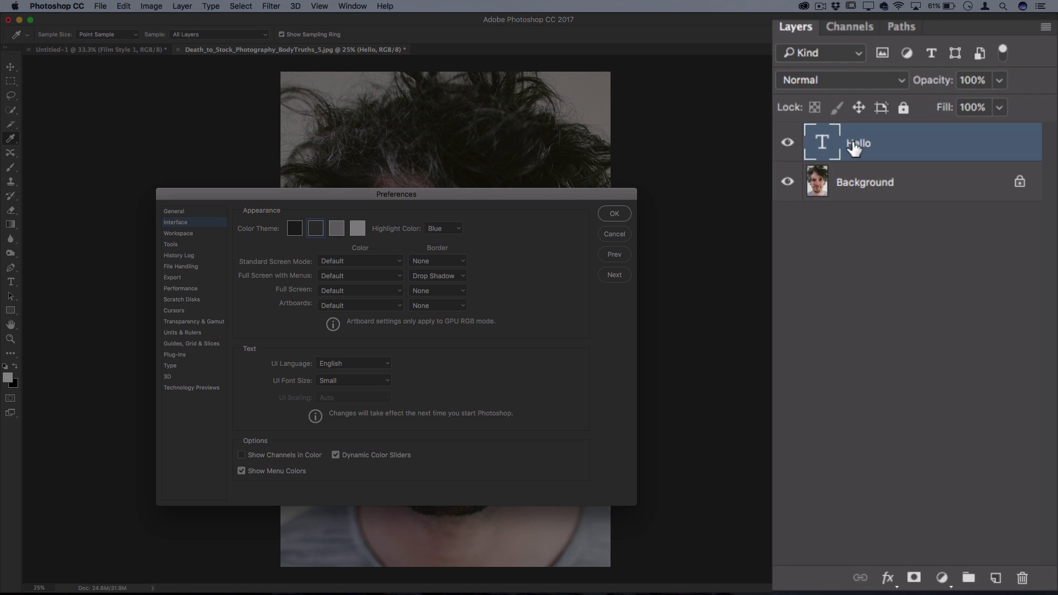
left_click(443, 229)
left_click(442, 221)
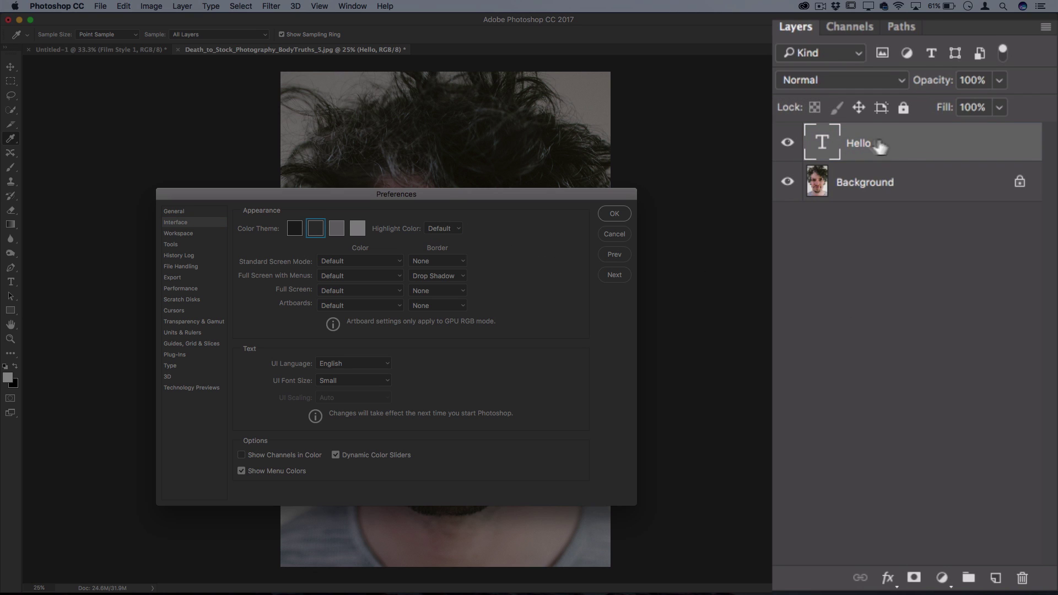
left_click(445, 229)
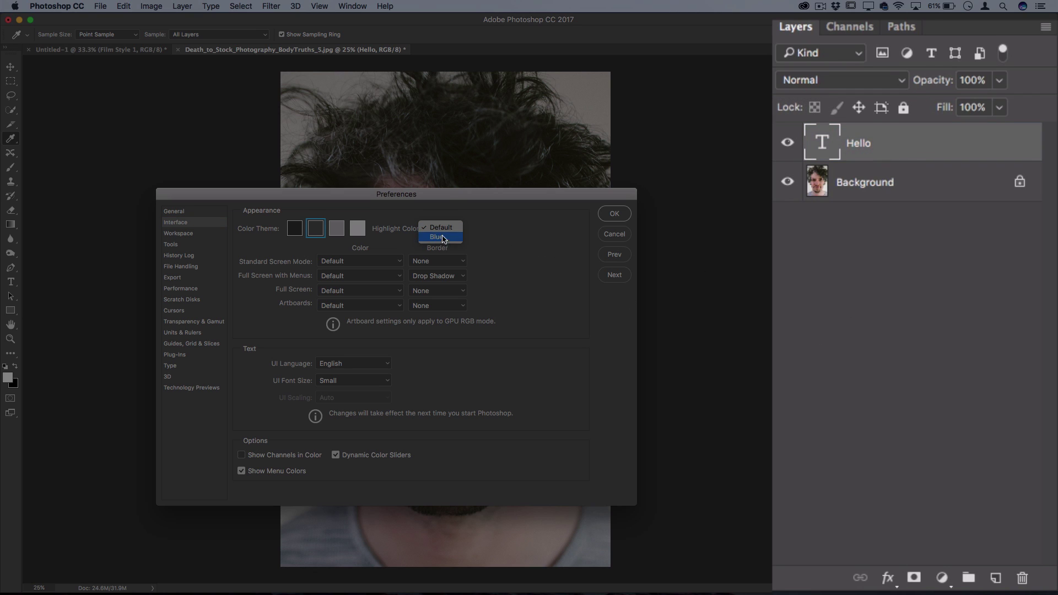
left_click(444, 236)
left_click(614, 215)
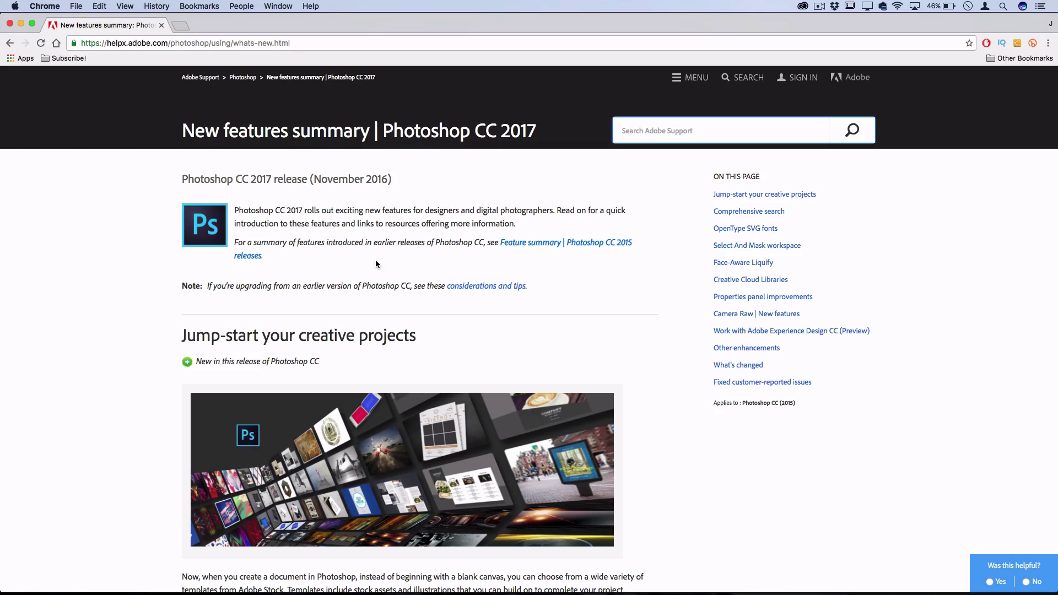
- Scroll through the Photoshop CC 2017 New features summary page to the fixed issues and footer
scroll(376, 263, "down", 6)
scroll(376, 264, "down", 10)
scroll(376, 264, "down", 12)
scroll(375, 264, "down", 13)
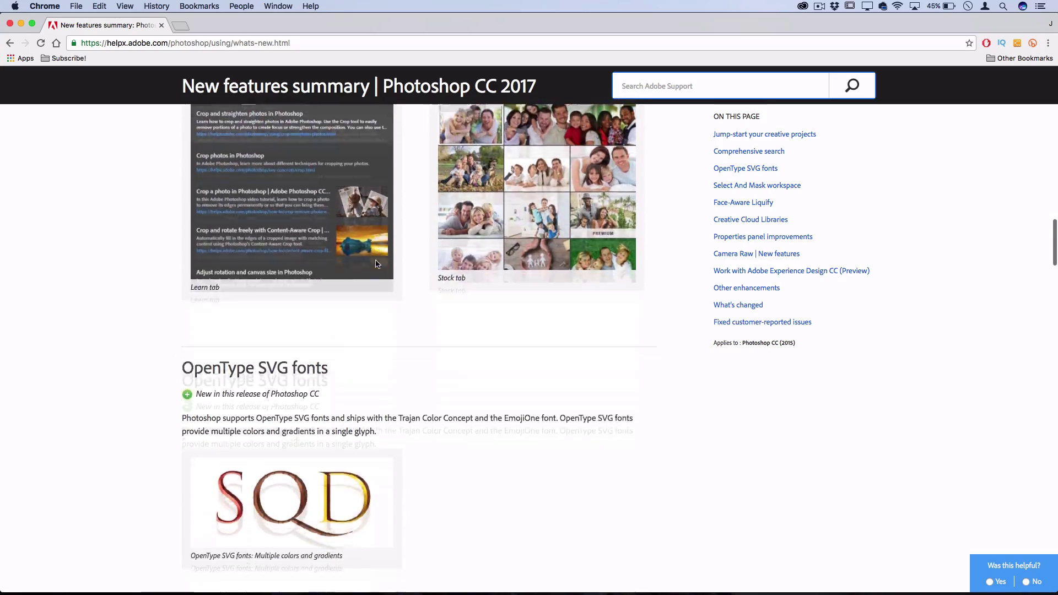
scroll(375, 263, "down", 14)
scroll(375, 264, "down", 15)
scroll(375, 264, "down", 12)
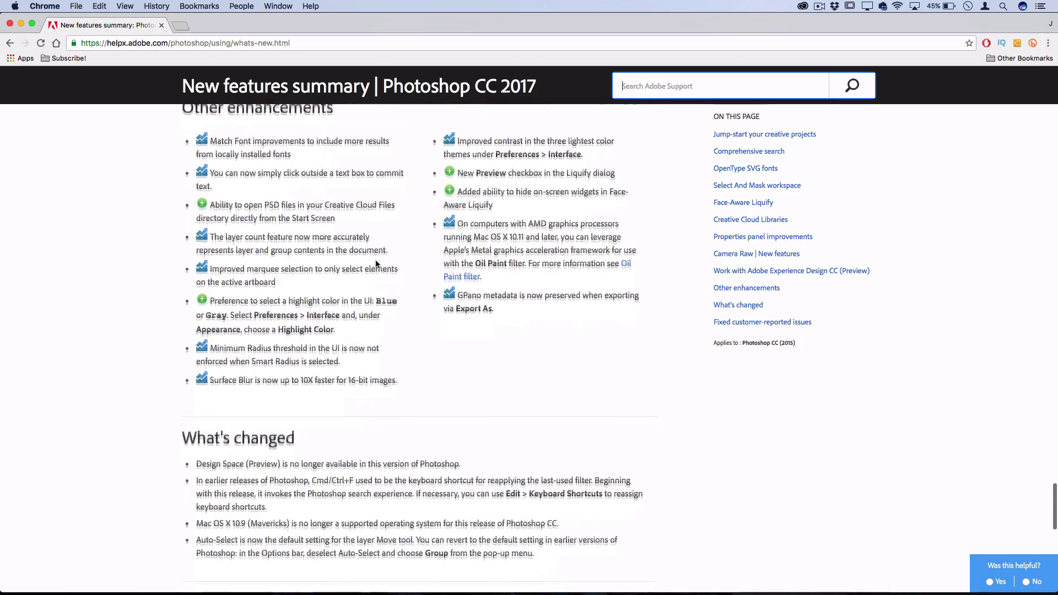
scroll(376, 264, "down", 10)
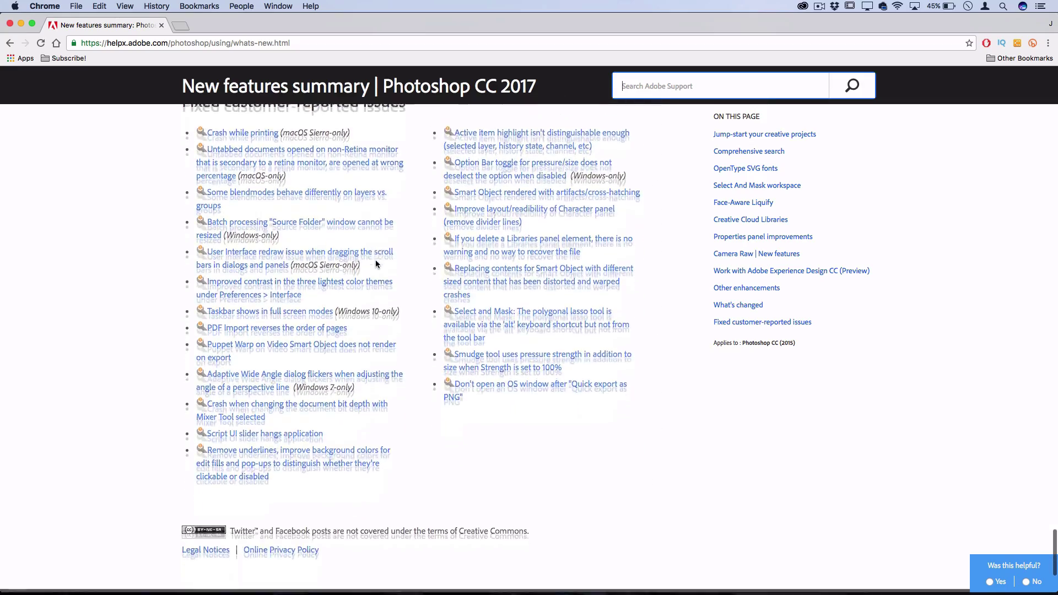
scroll(376, 264, "down", 3)
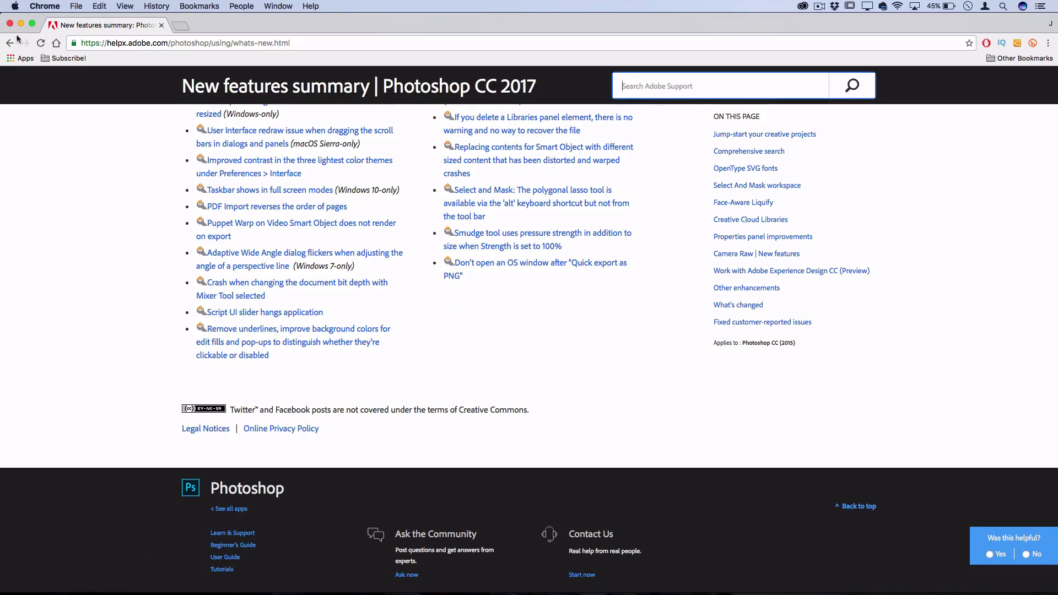